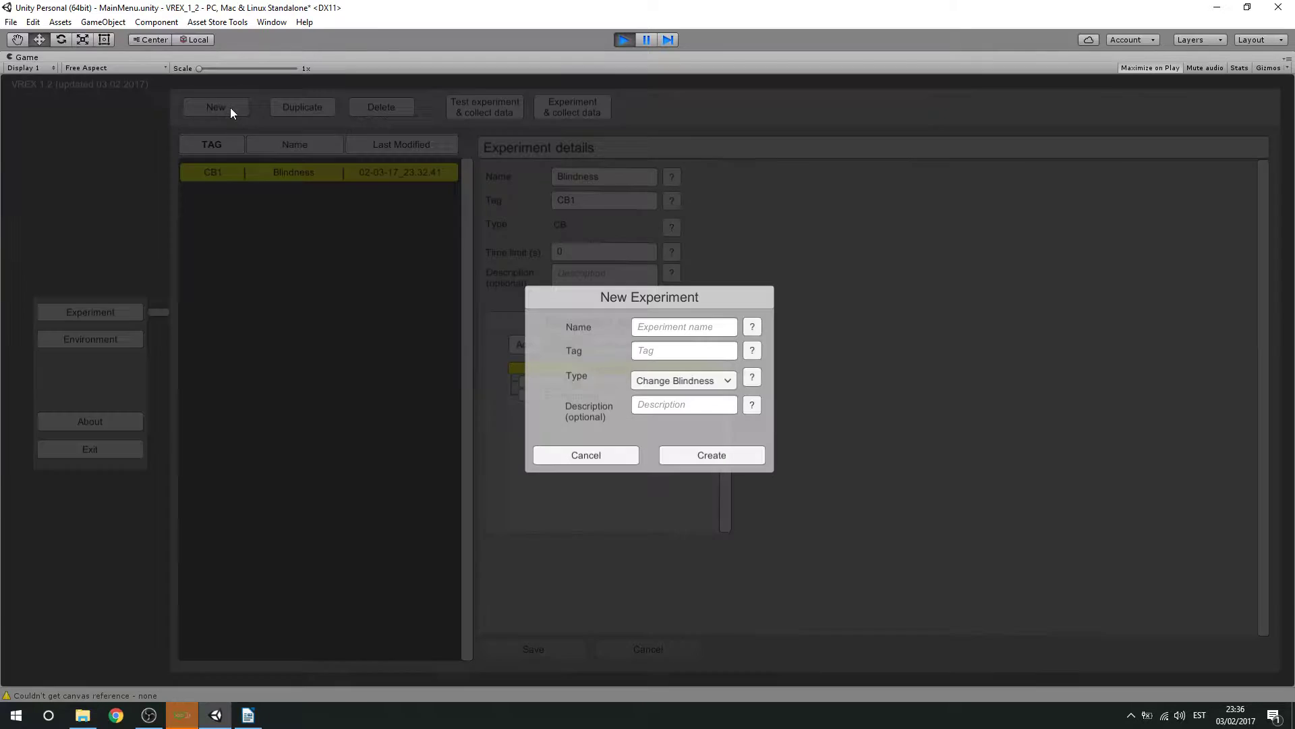
- Create a new experiment of type Memory with the name Memory and the tag M543634
left_click(660, 380)
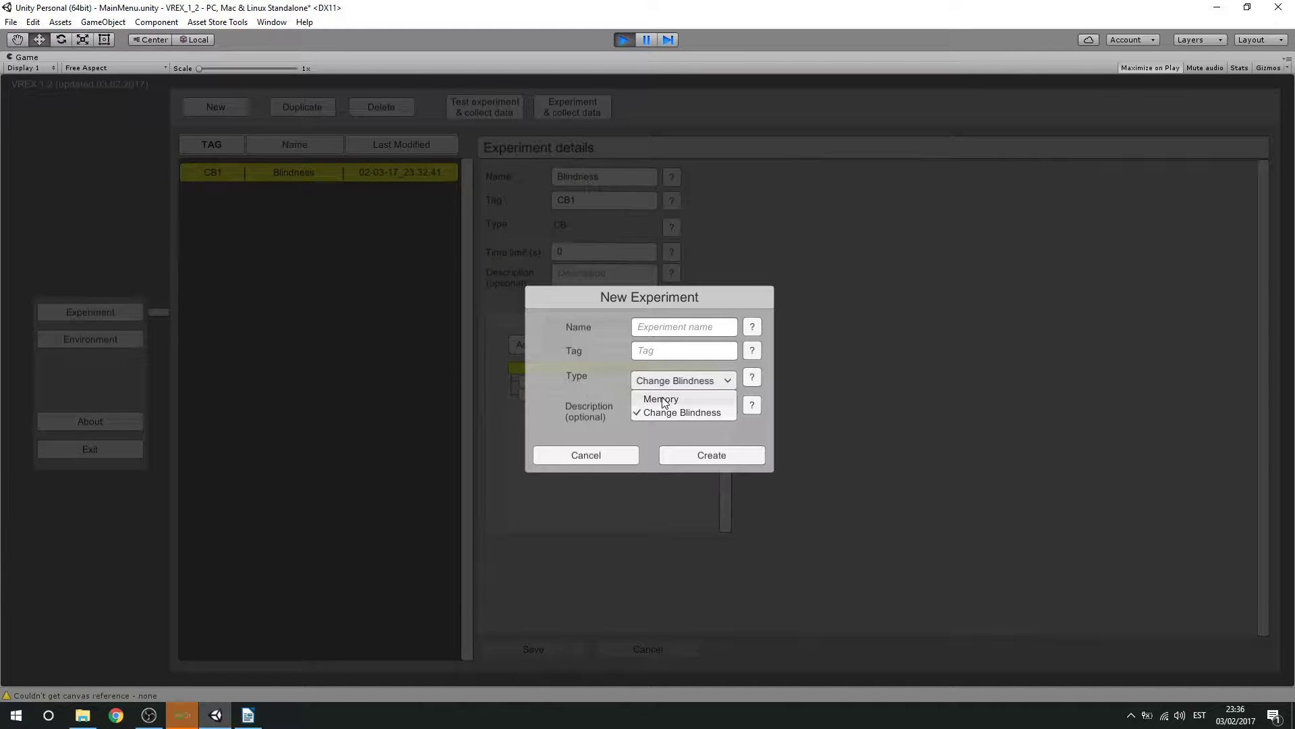
left_click(665, 400)
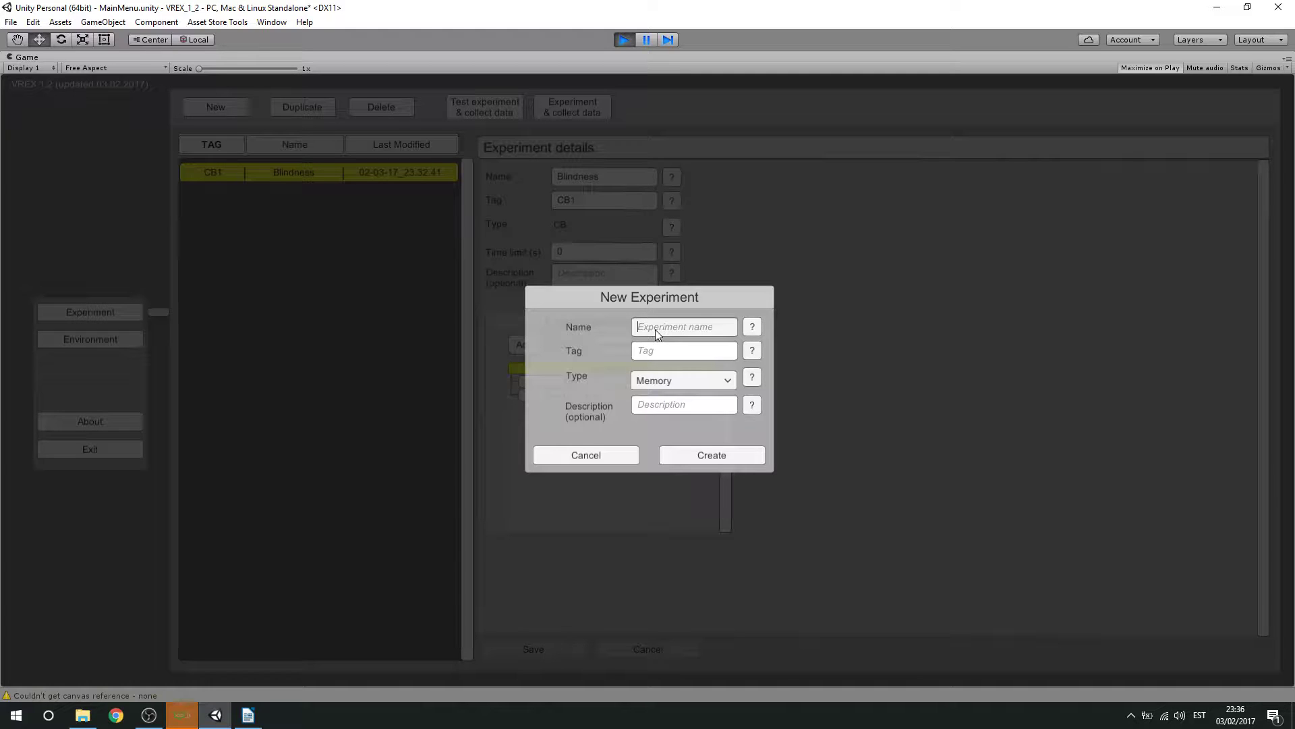
type("Memory")
left_click(648, 350)
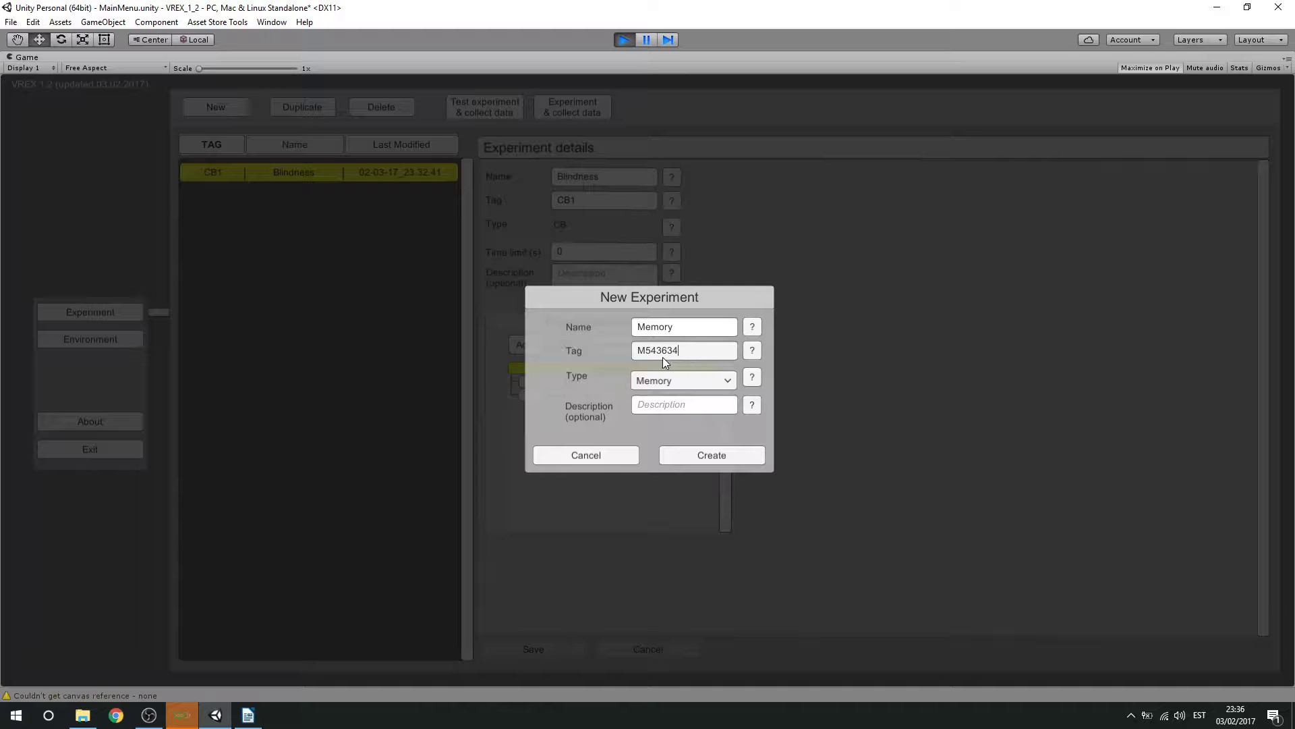
left_click(700, 456)
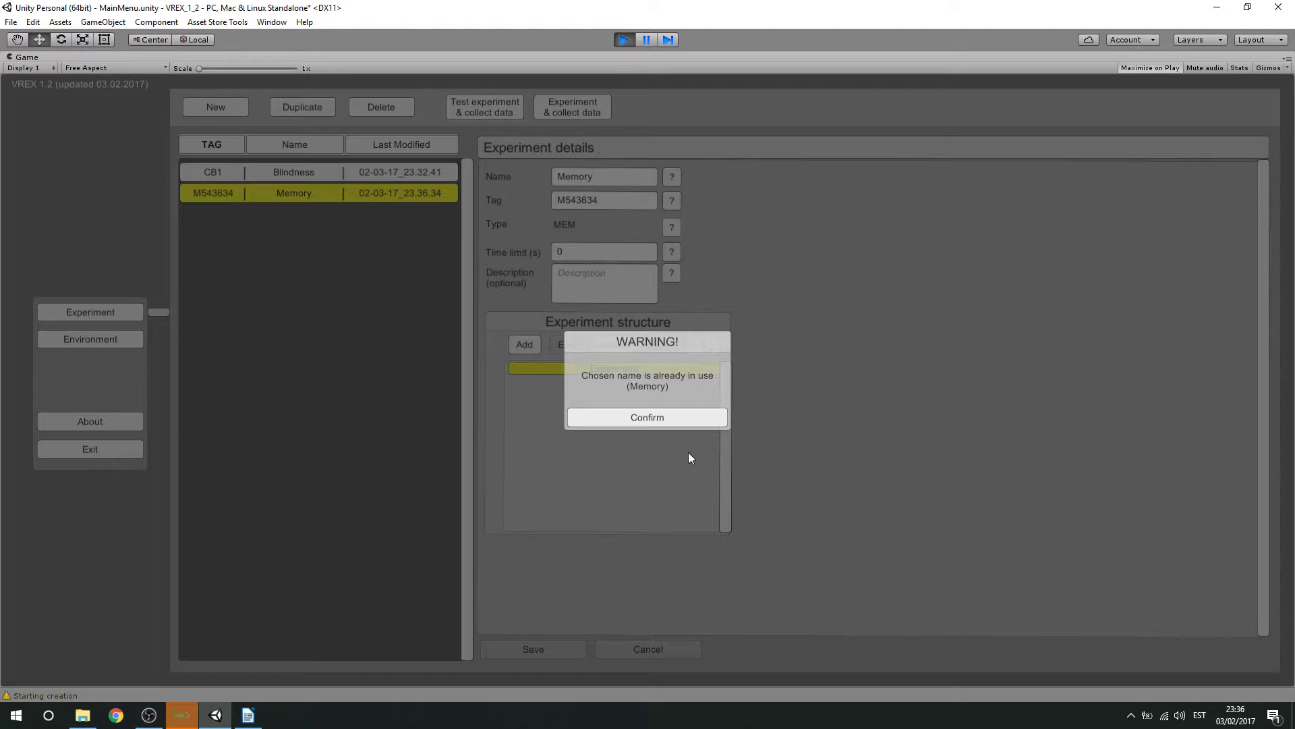
left_click(646, 417)
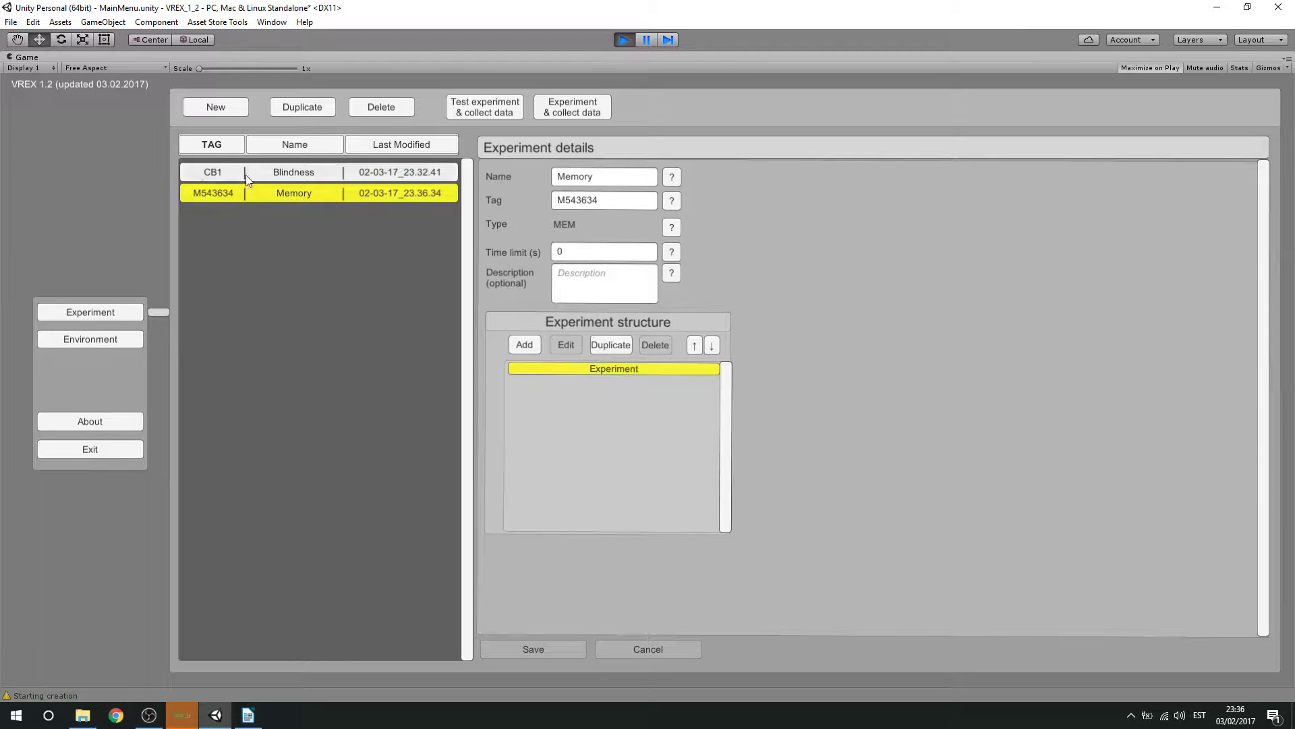
- Add a random group under the root of the Memory experiment's structure
left_click(524, 346)
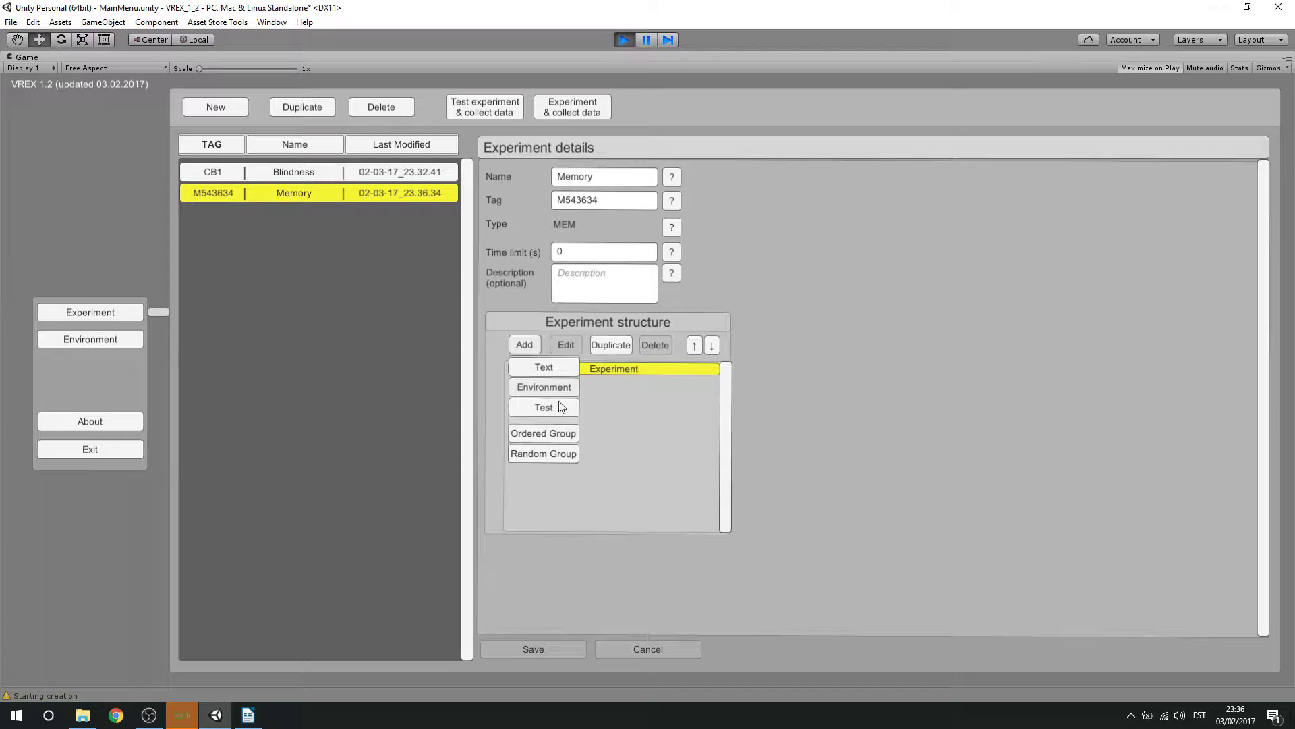
left_click(559, 403)
left_click(533, 351)
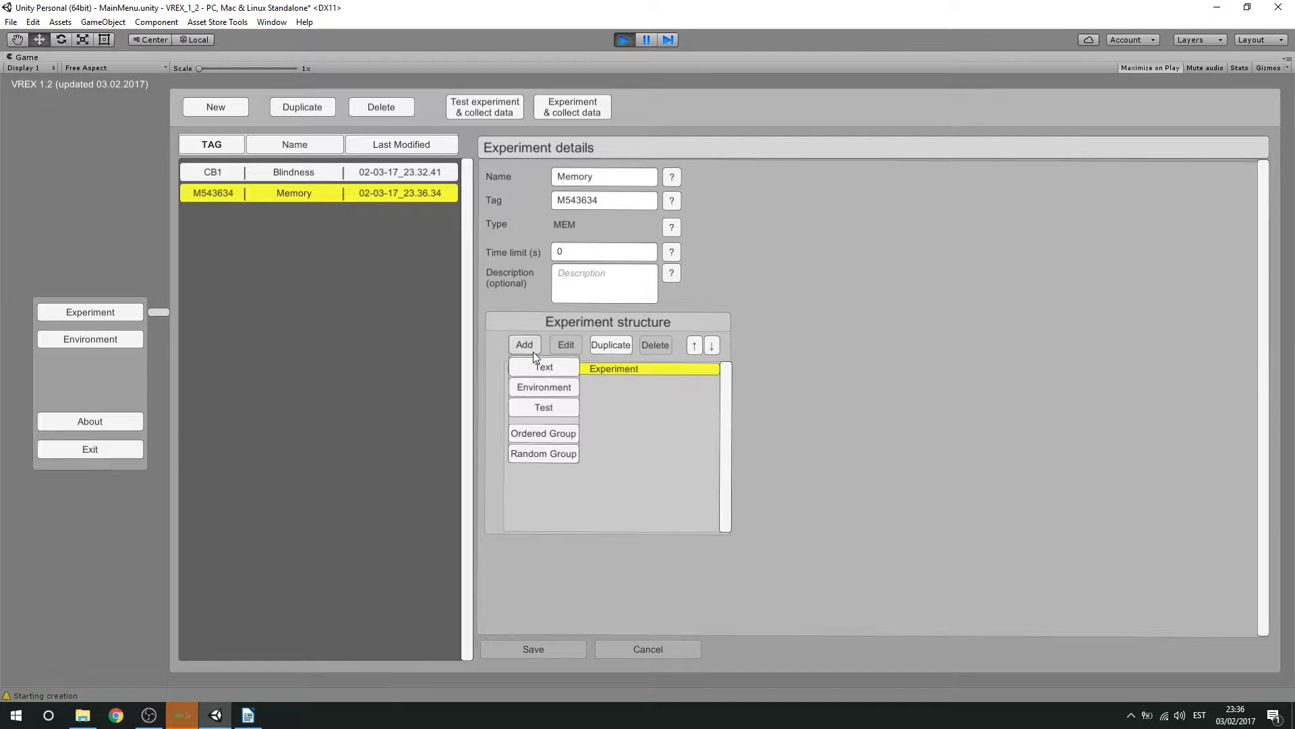
left_click(564, 453)
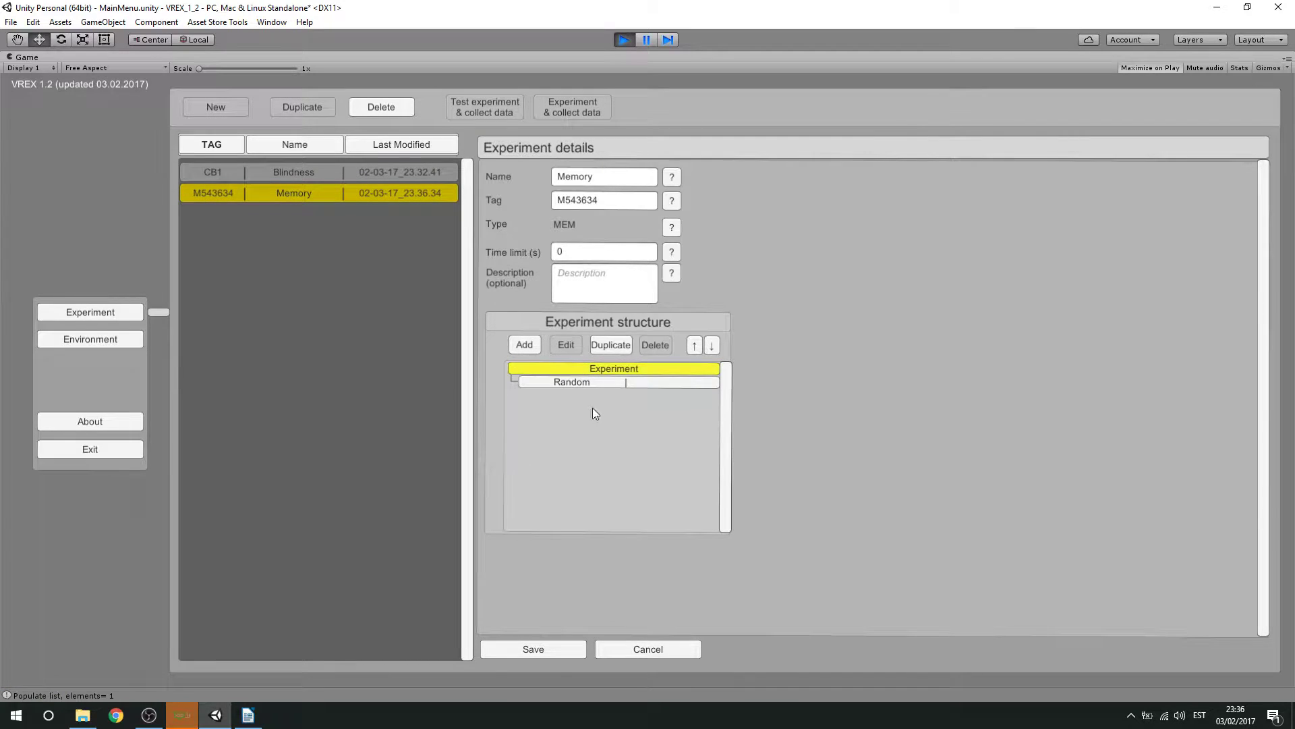
left_click(524, 344)
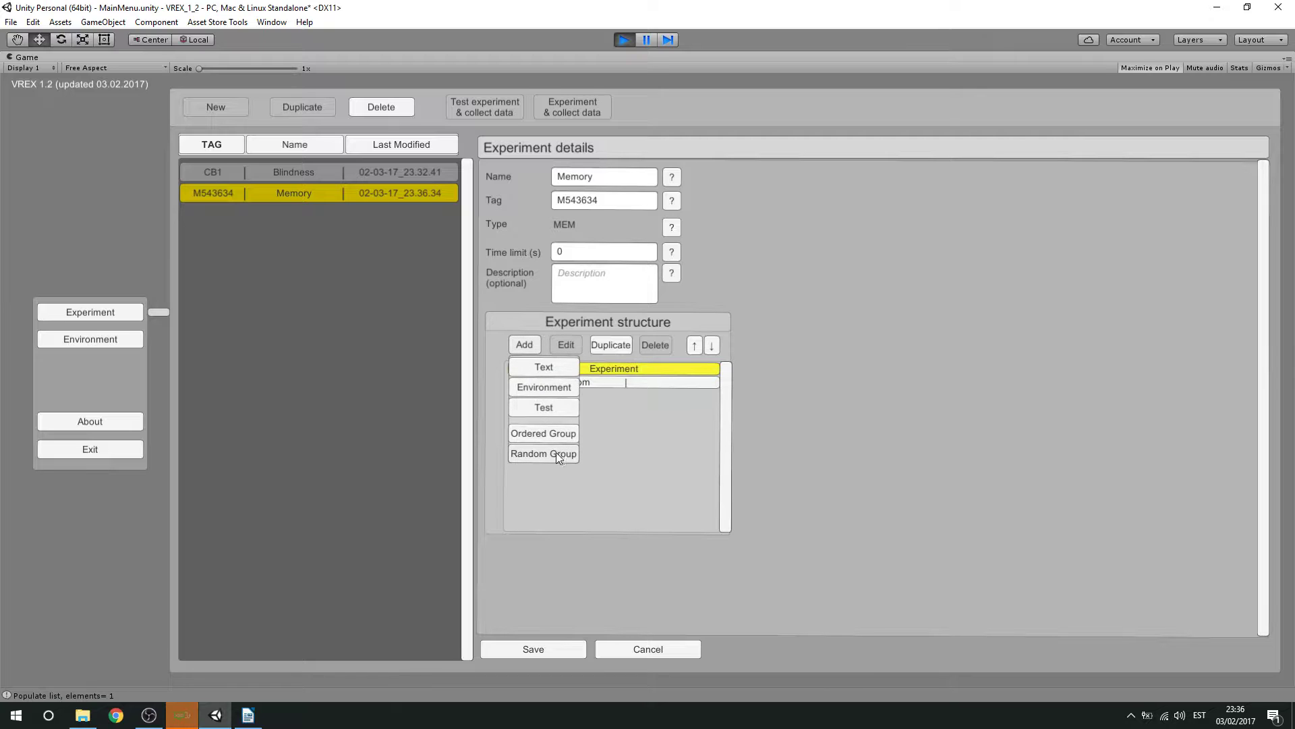
left_click(665, 460)
- Add the Room1 and Room2 environments inside the random group
left_click(580, 382)
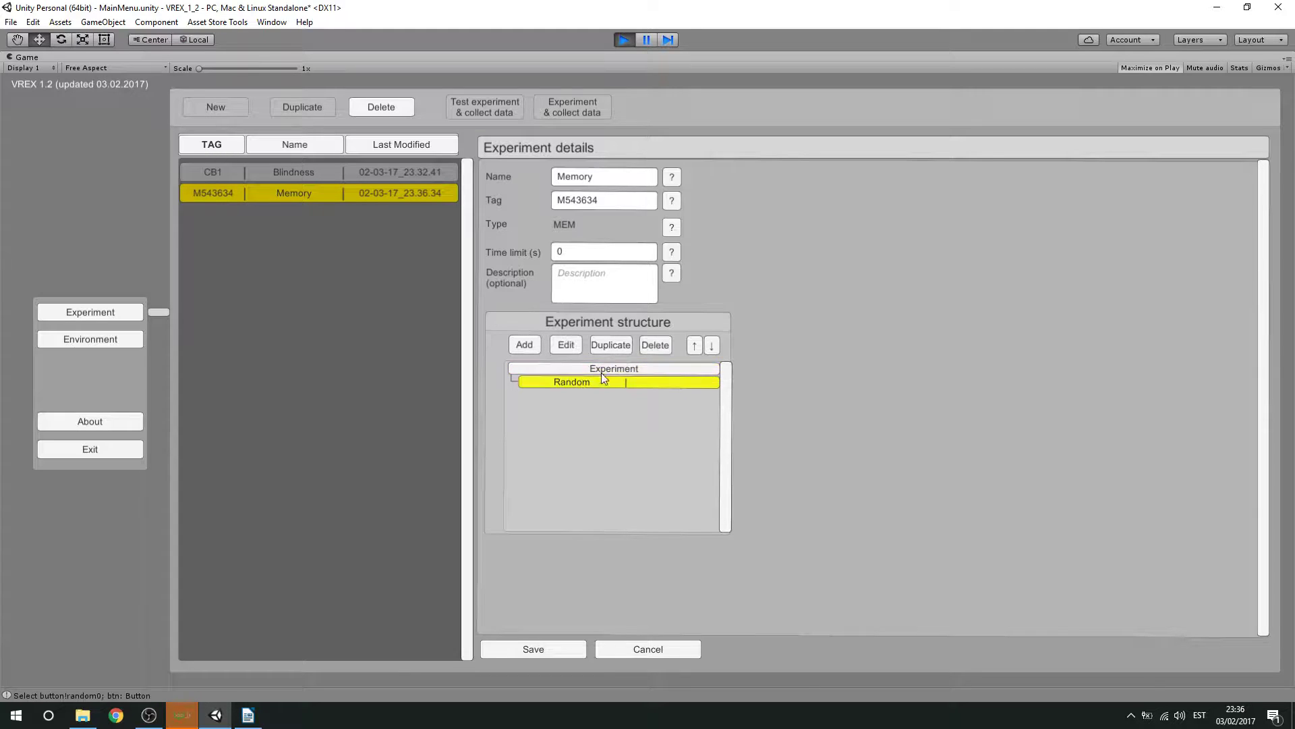
left_click(521, 345)
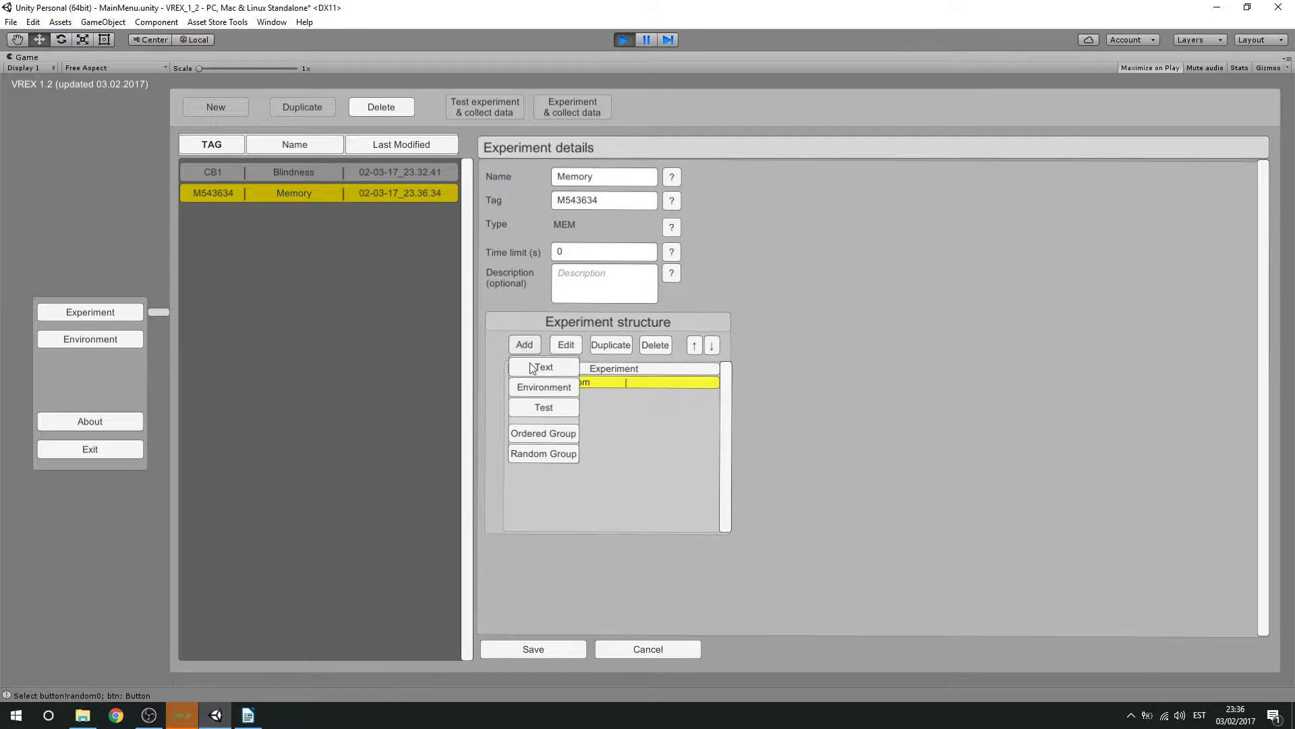
left_click(540, 384)
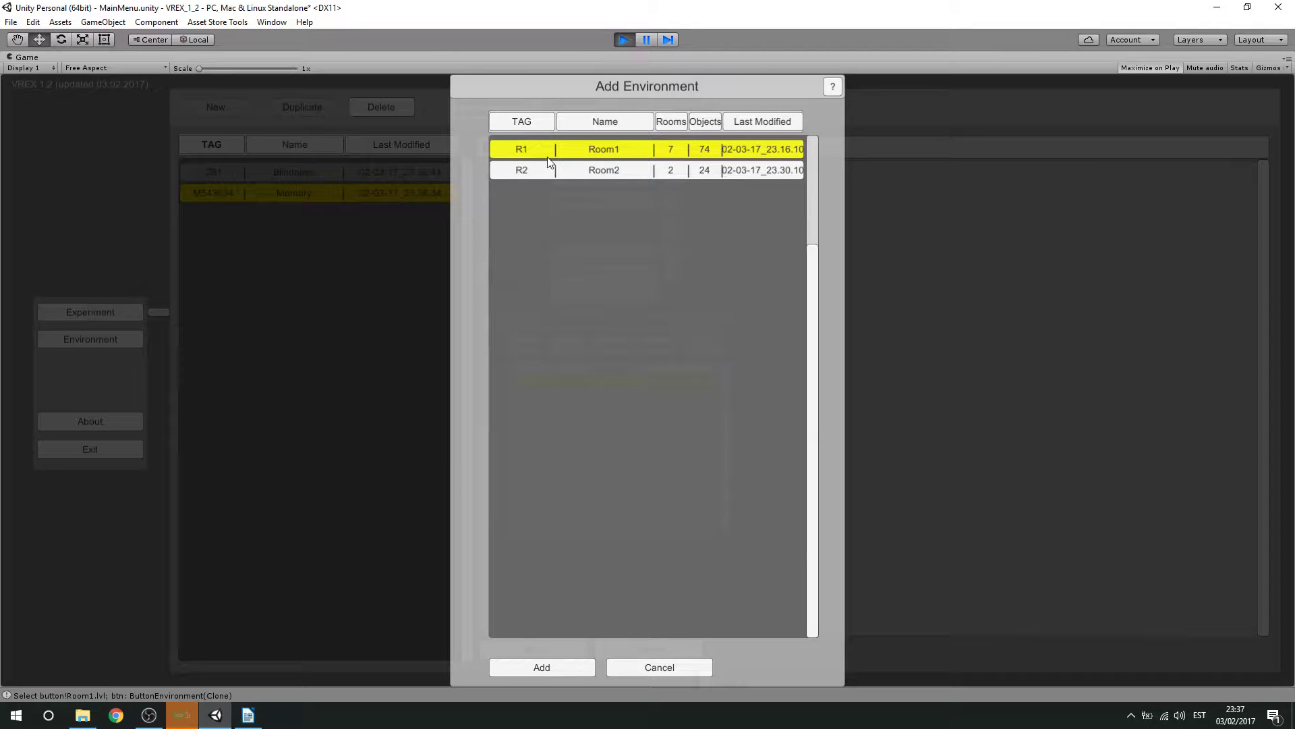
left_click(527, 668)
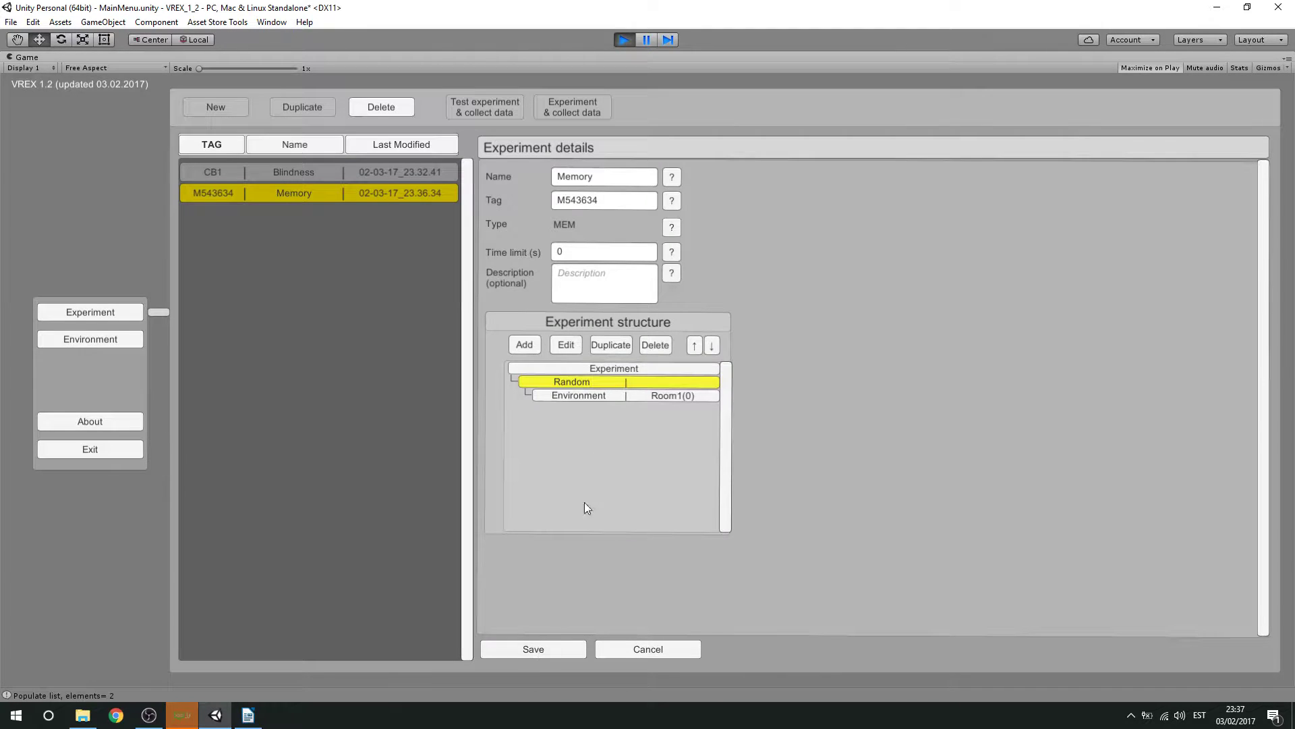
left_click(538, 345)
left_click(535, 387)
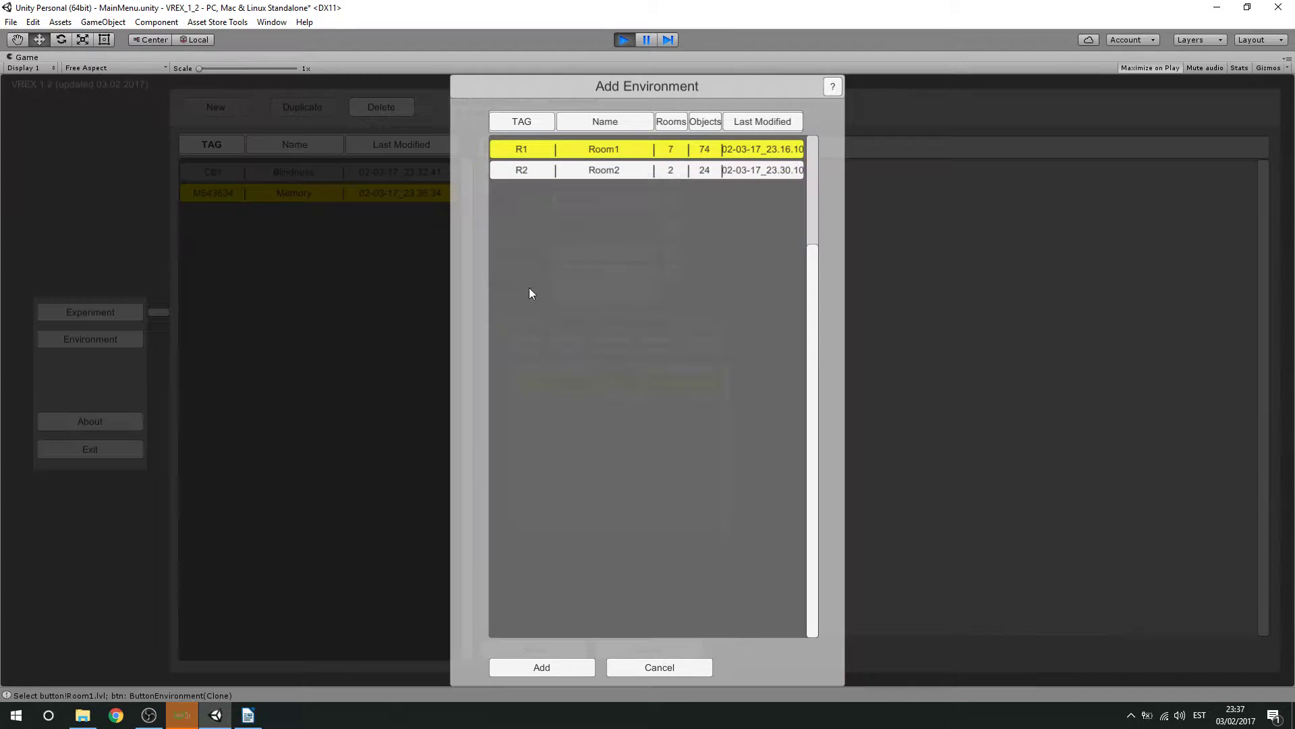
left_click(599, 172)
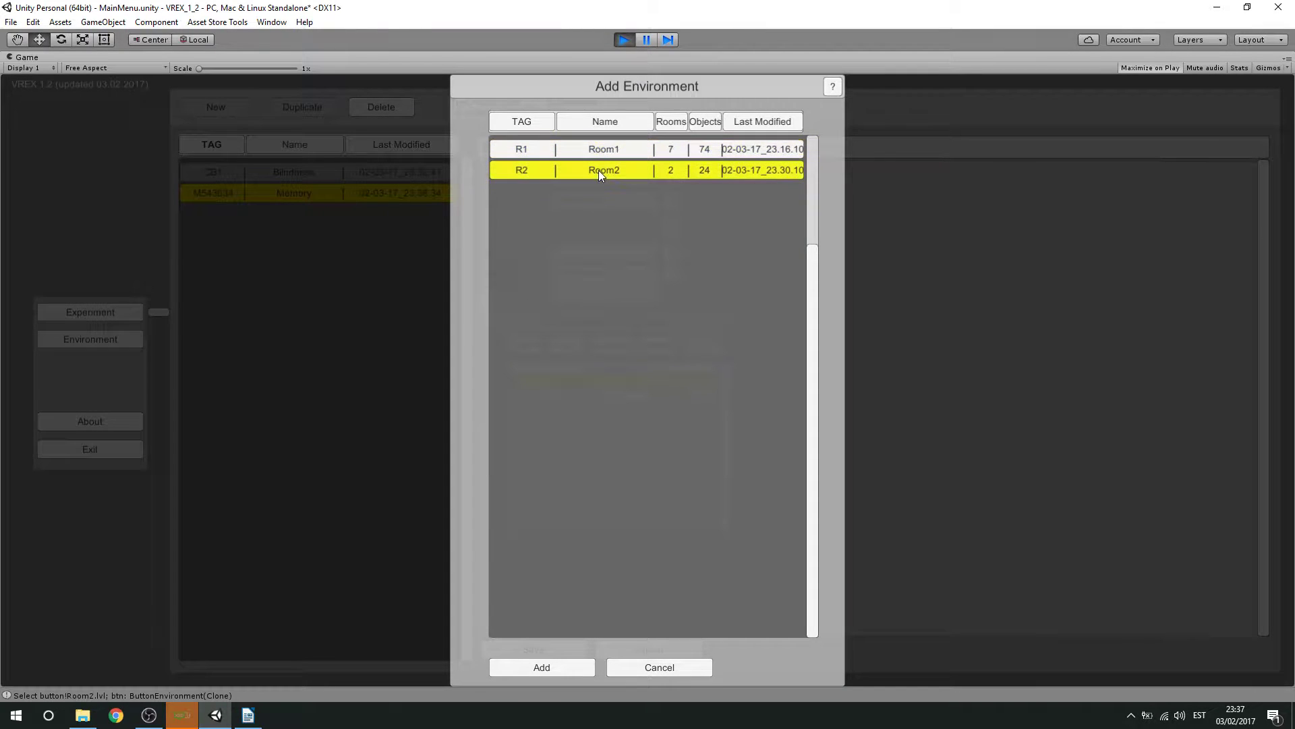
left_click(542, 668)
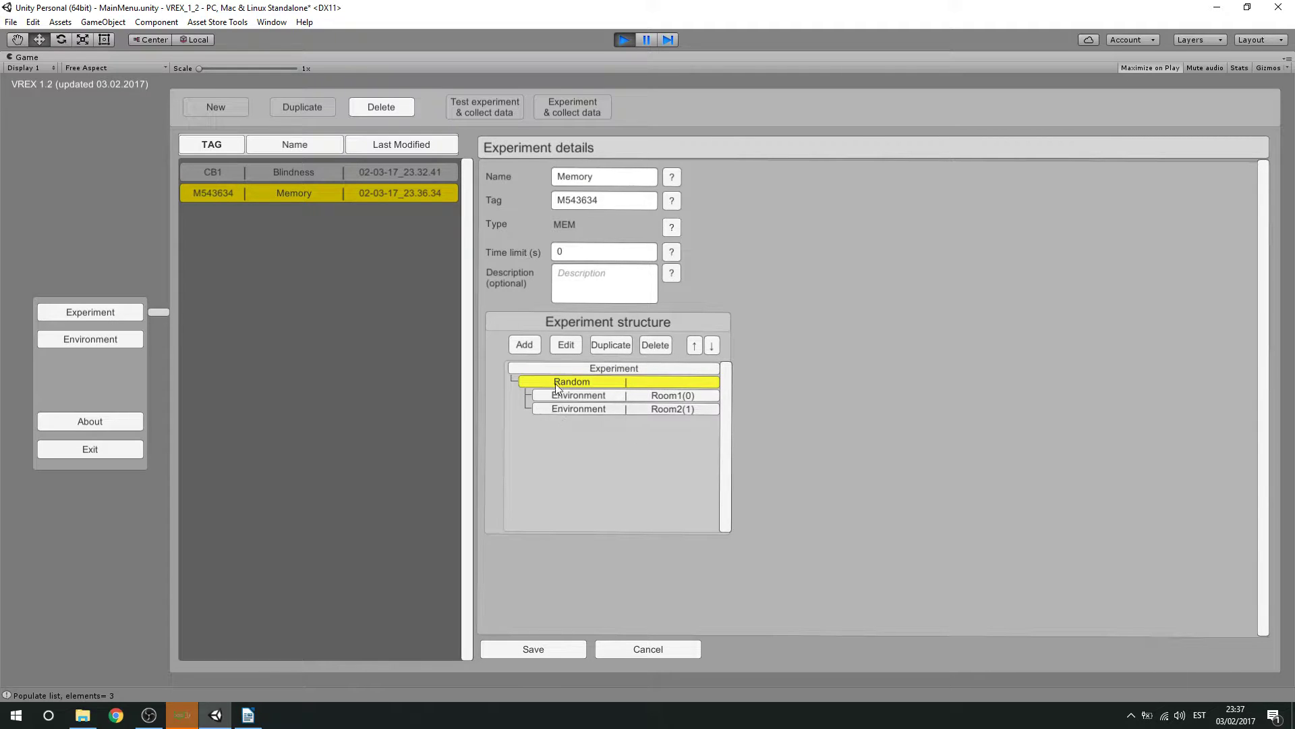
- Start adding a Recognition (field) test at the experiment's root level, with a 20 s time limit and objects tested from Room2(1)
left_click(586, 367)
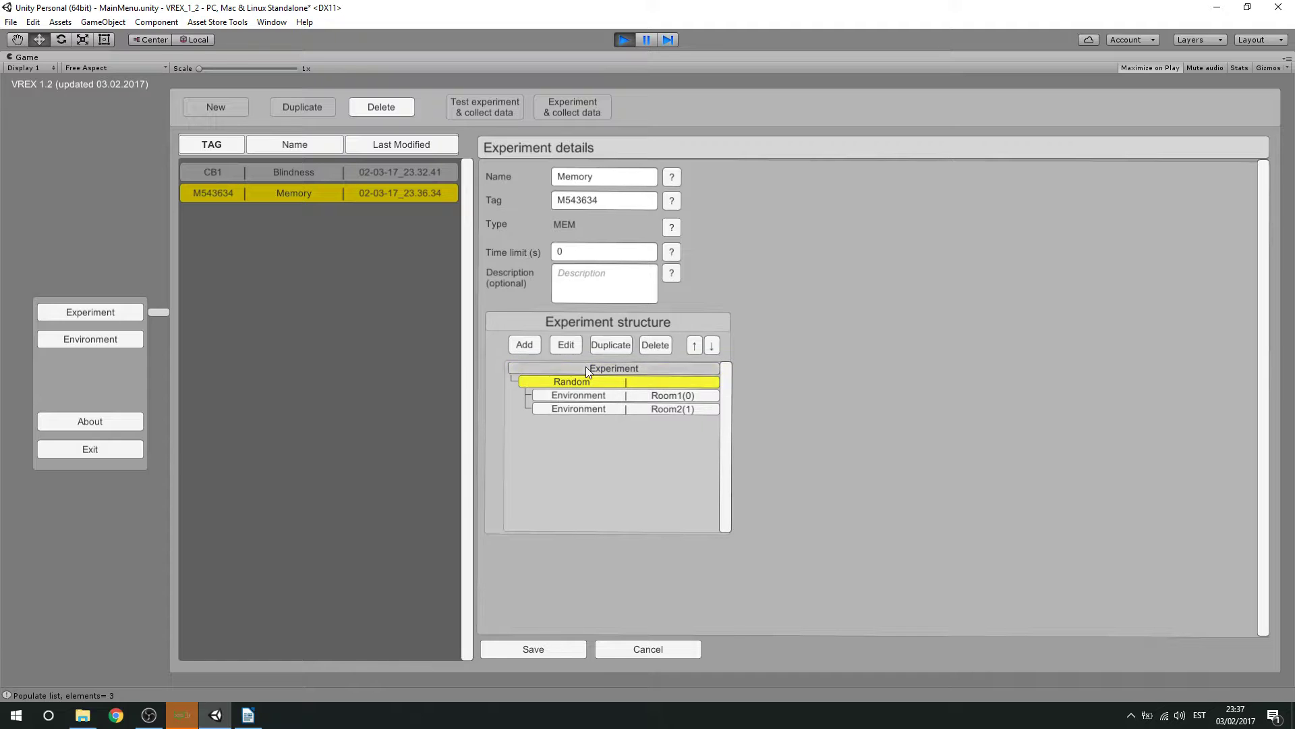
left_click(533, 349)
left_click(533, 408)
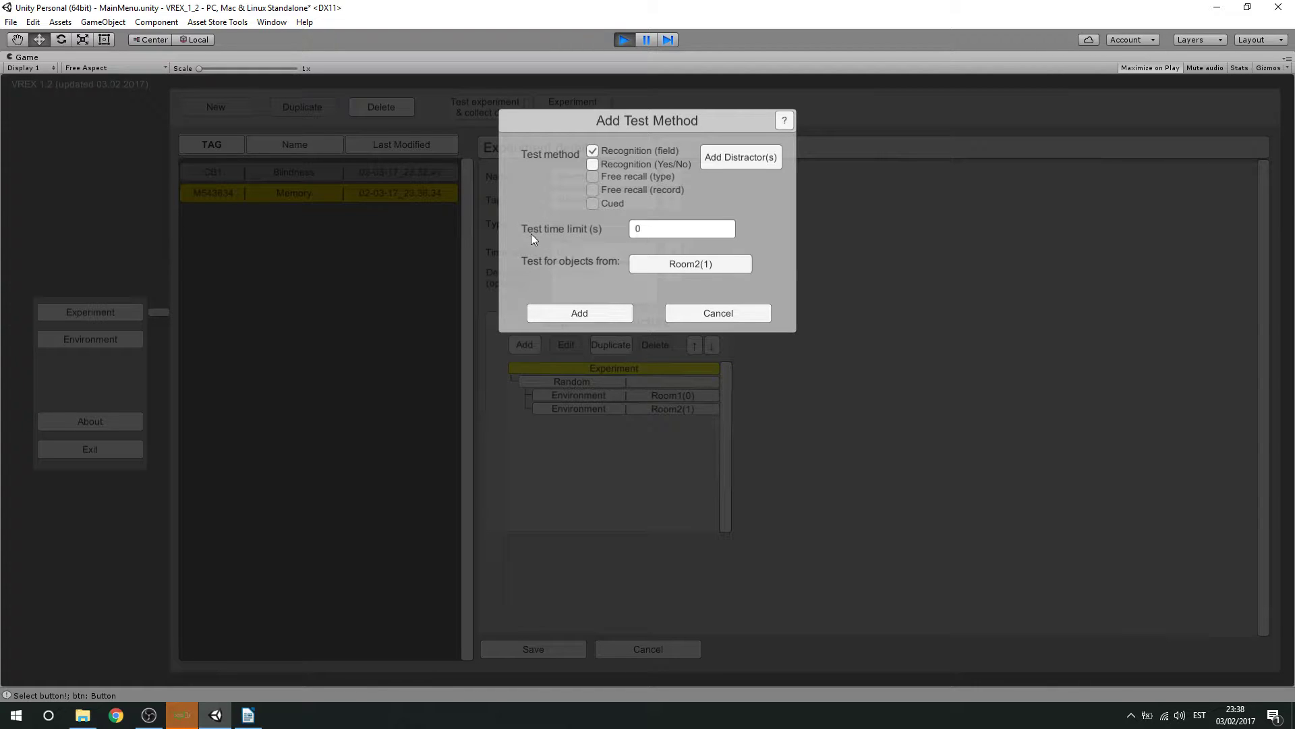
left_click(650, 230)
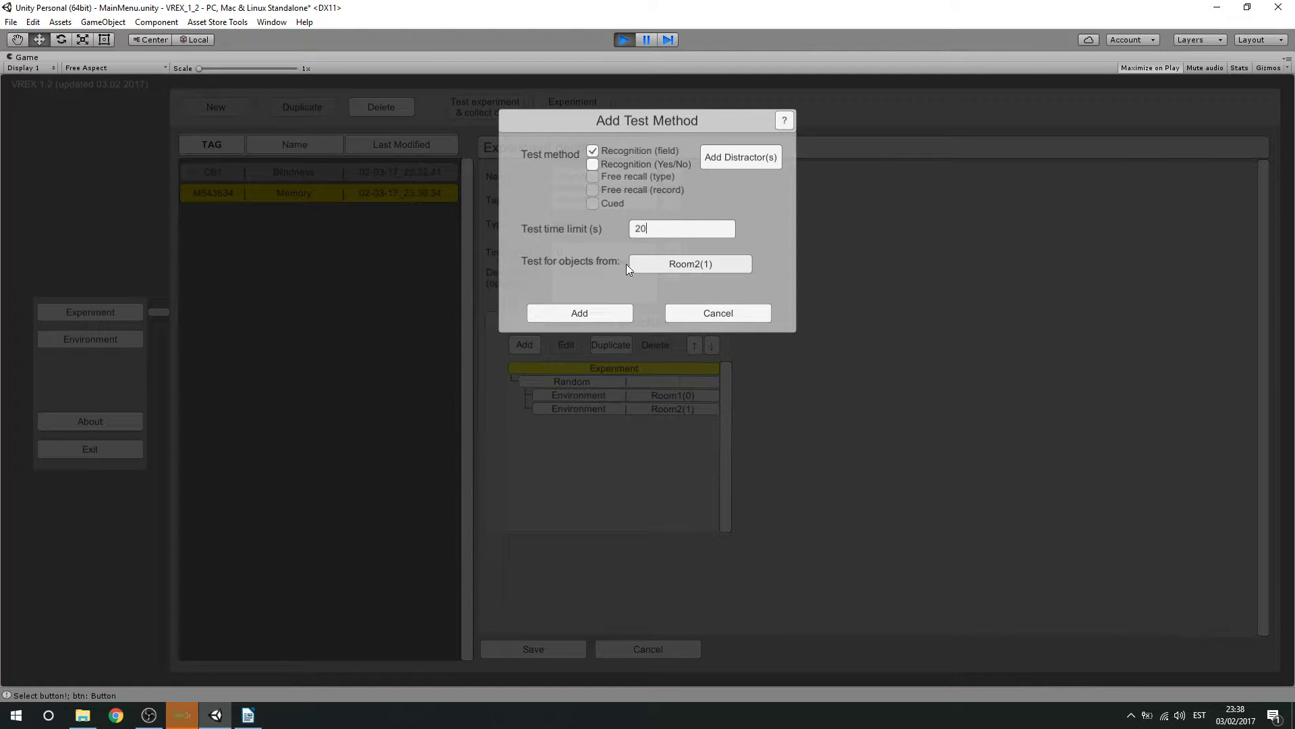
left_click(695, 269)
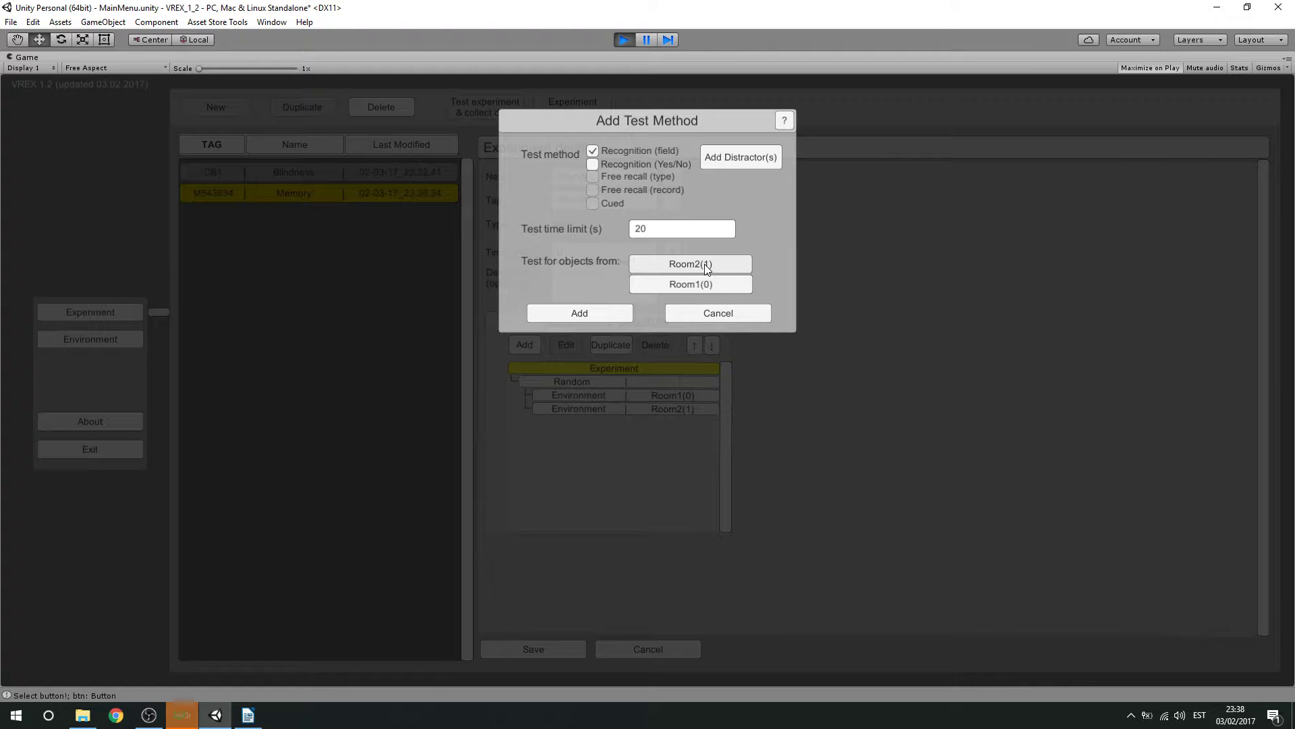
left_click(788, 291)
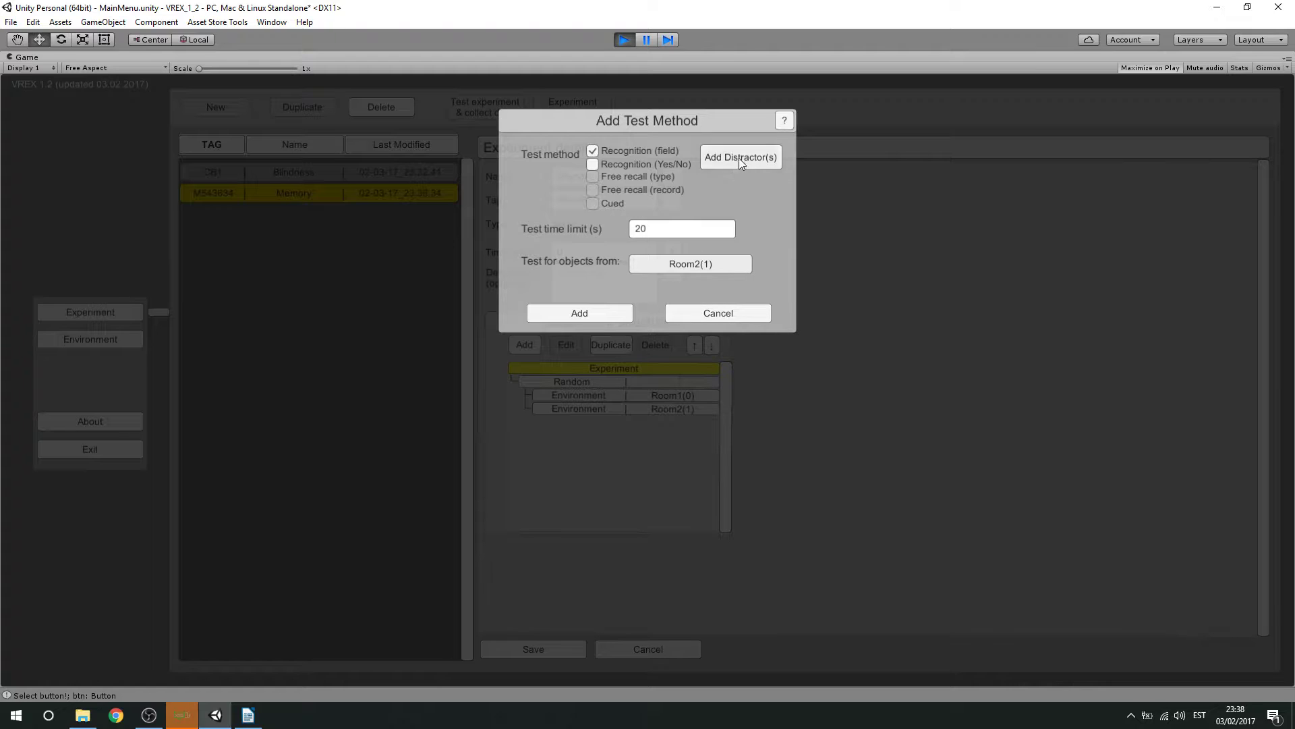
left_click(711, 262)
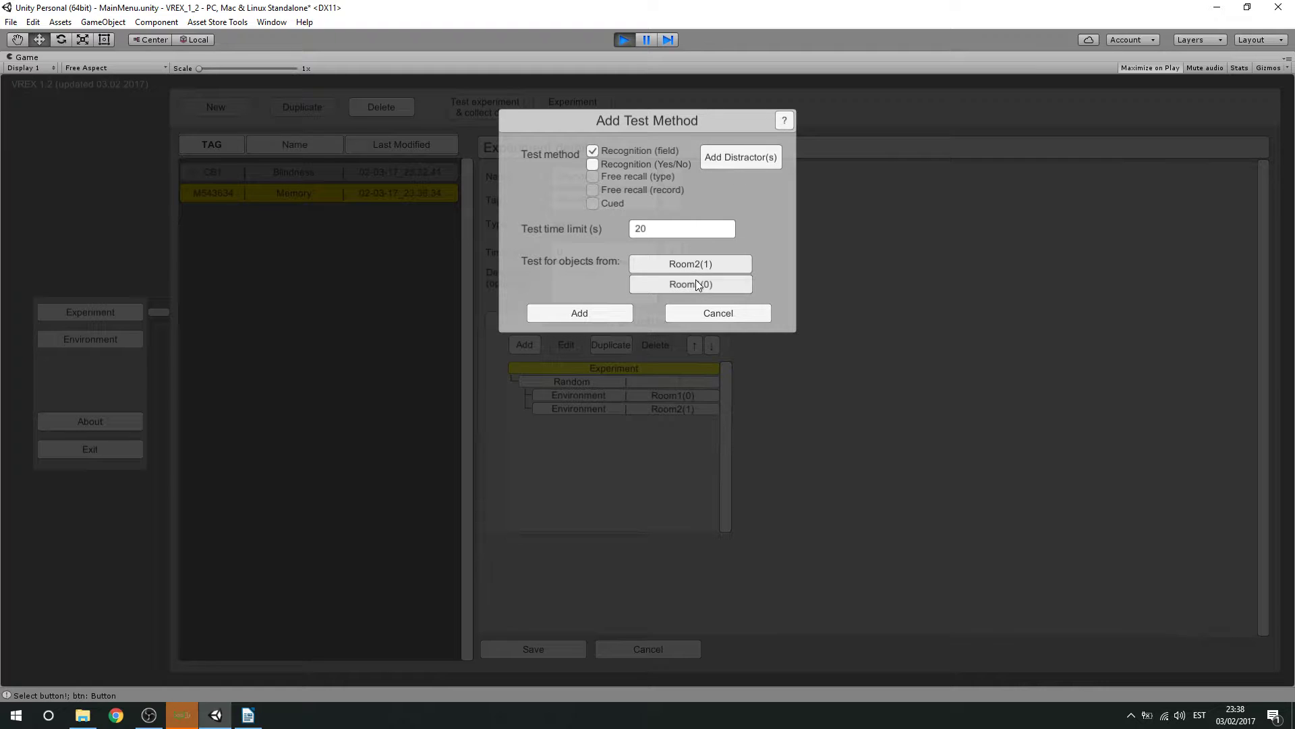
left_click(696, 280)
left_click(705, 283)
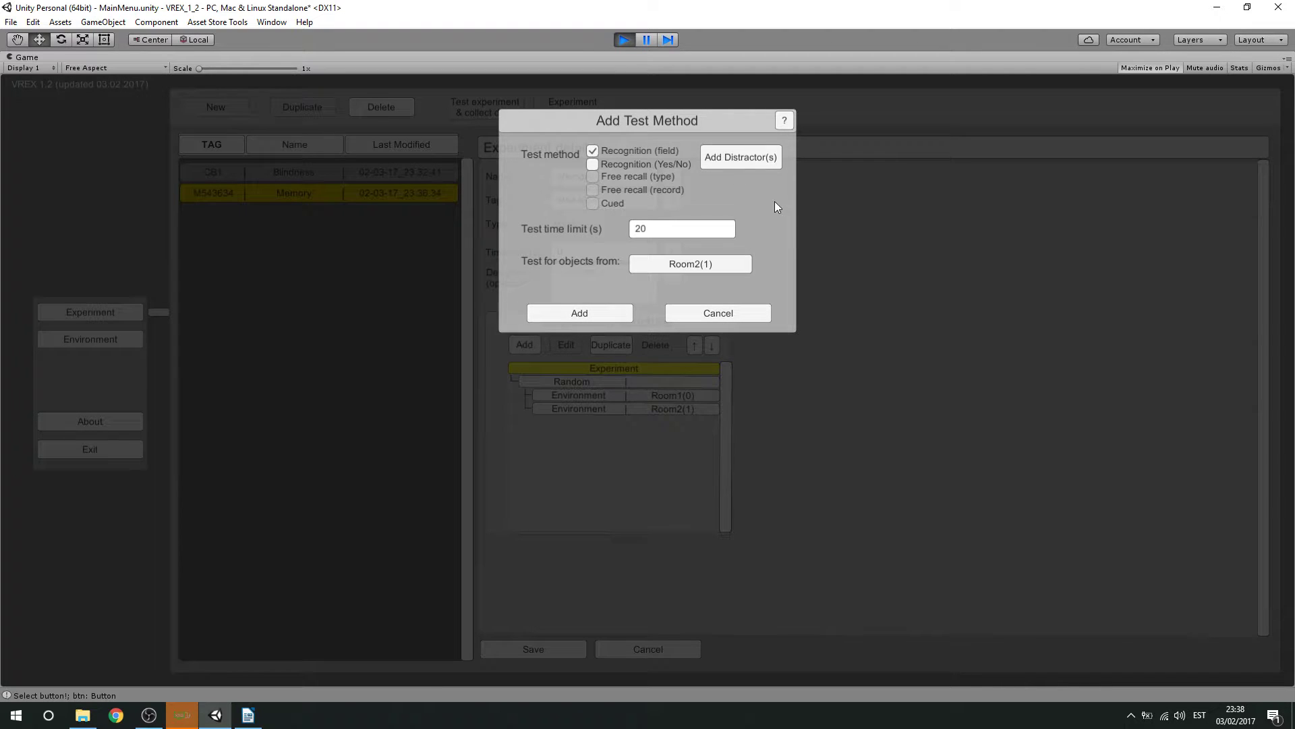
- Add giraffe, Window_frame and plant as distractors for the recognition test
left_click(774, 162)
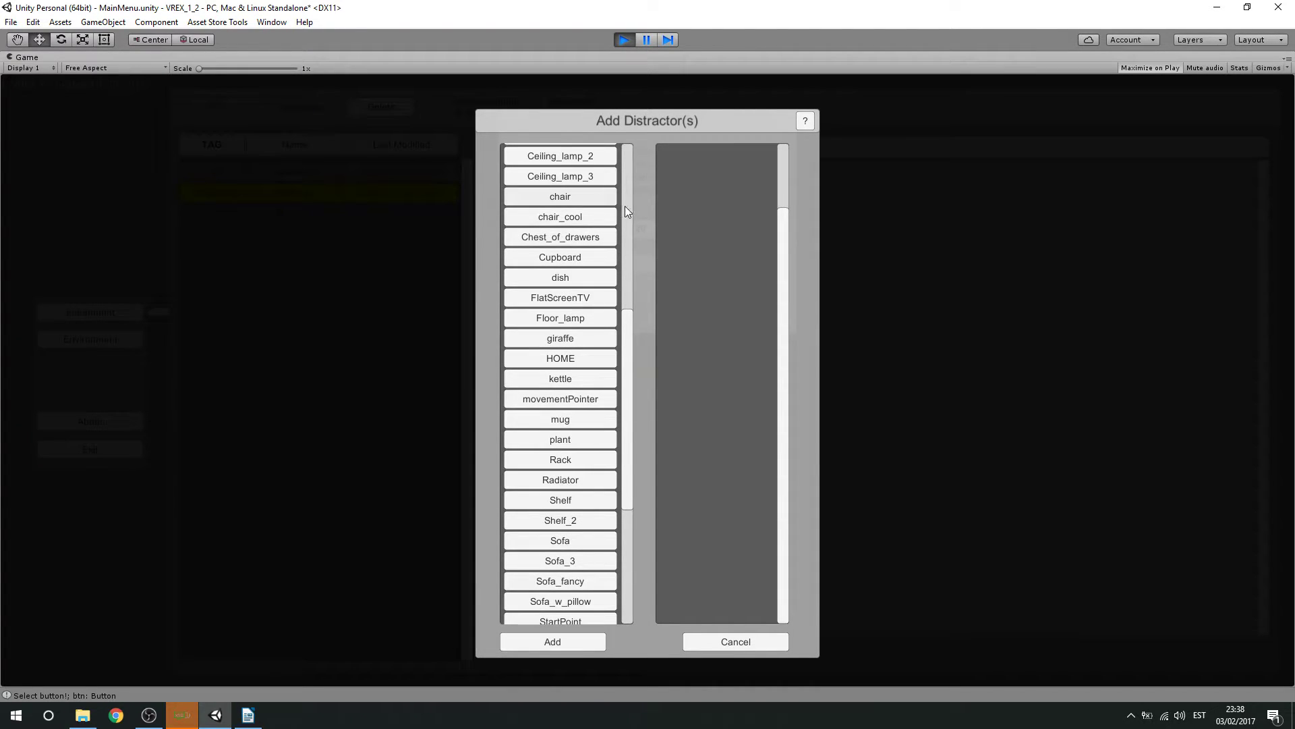
scroll(624, 205, "up", 5)
scroll(614, 273, "down", 4)
left_click_drag(618, 252, 629, 140)
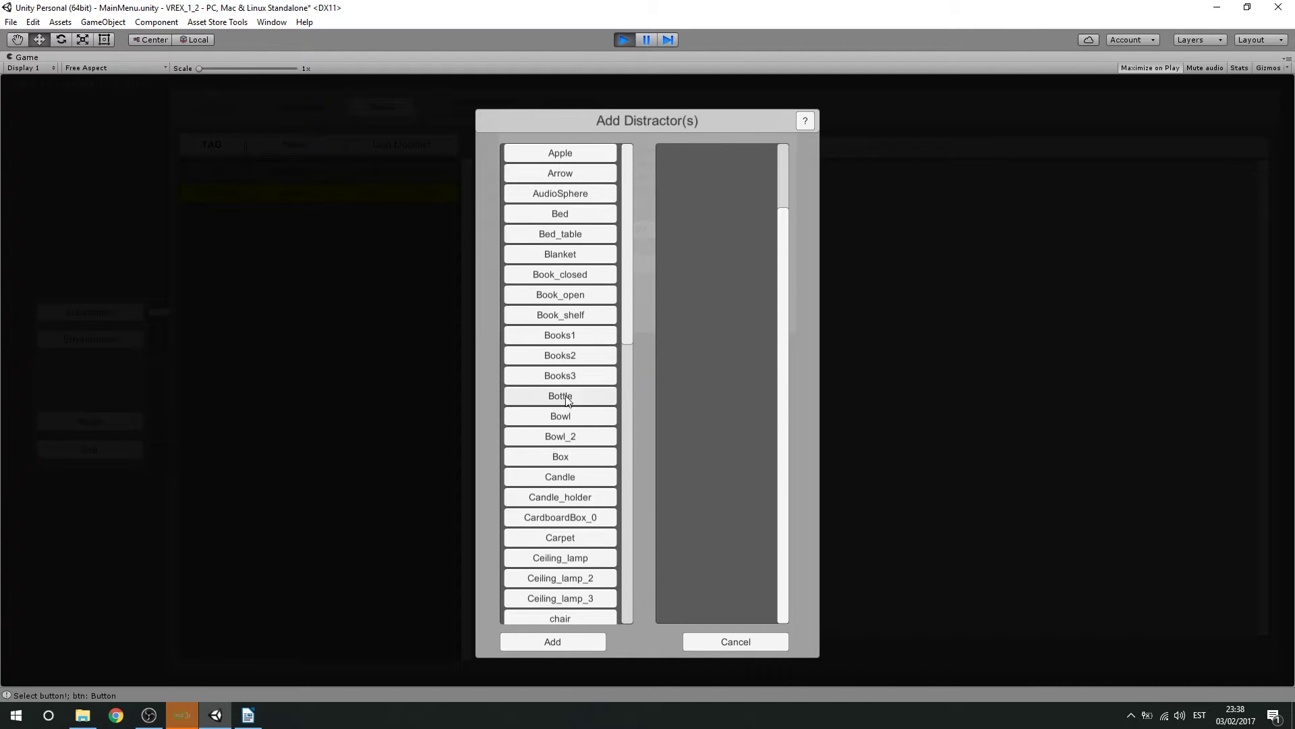
left_click_drag(625, 293, 617, 398)
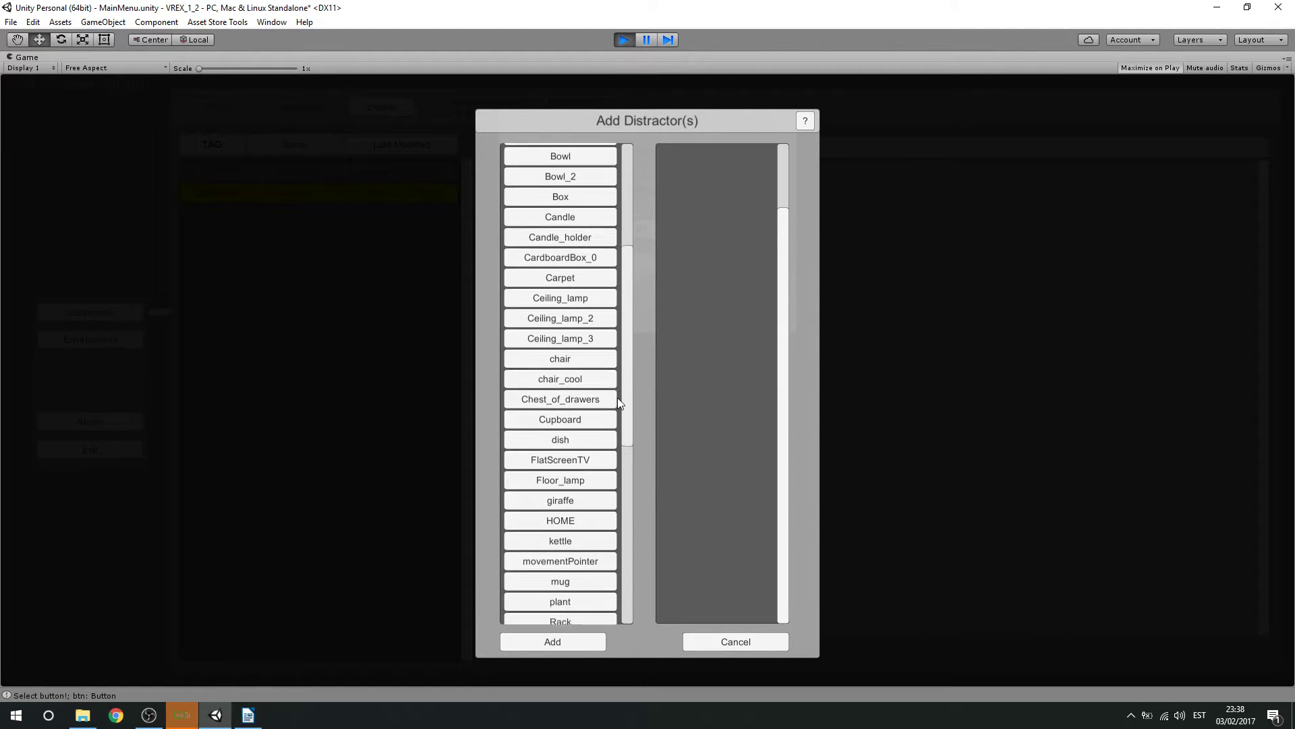
left_click(561, 496)
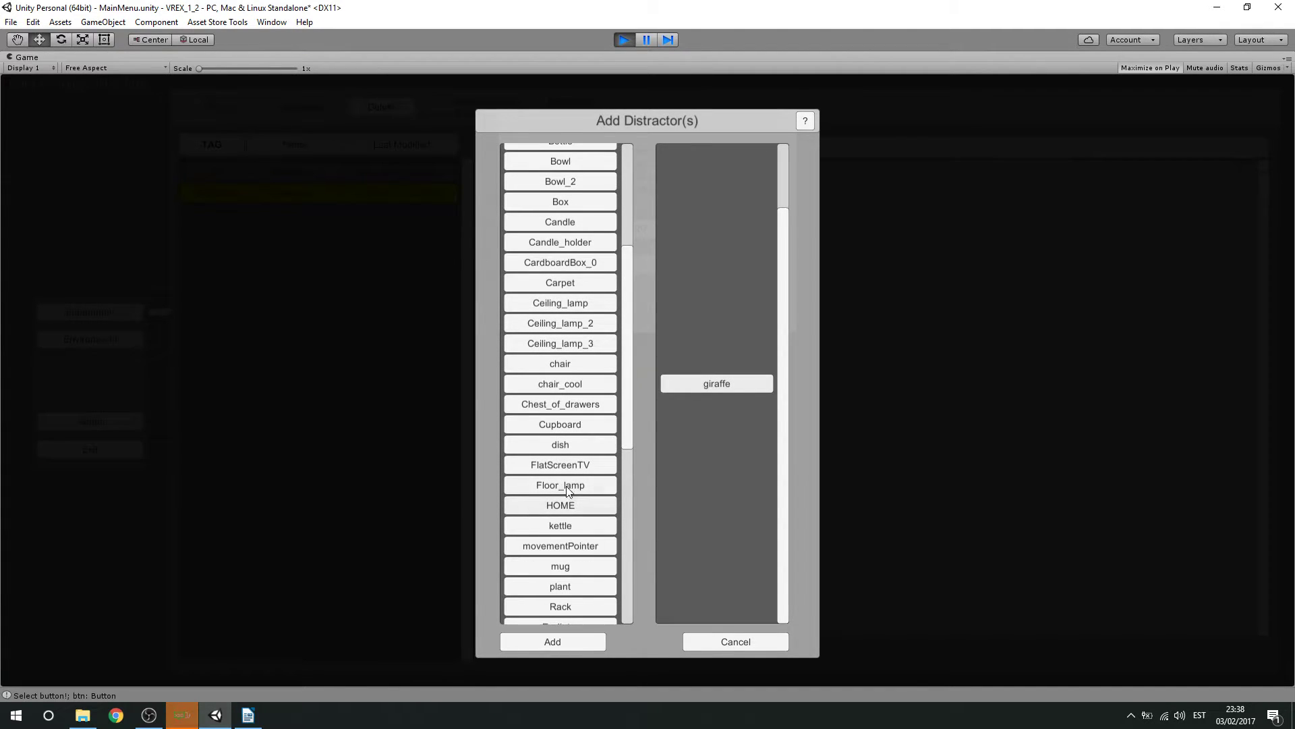
left_click_drag(626, 411, 619, 610)
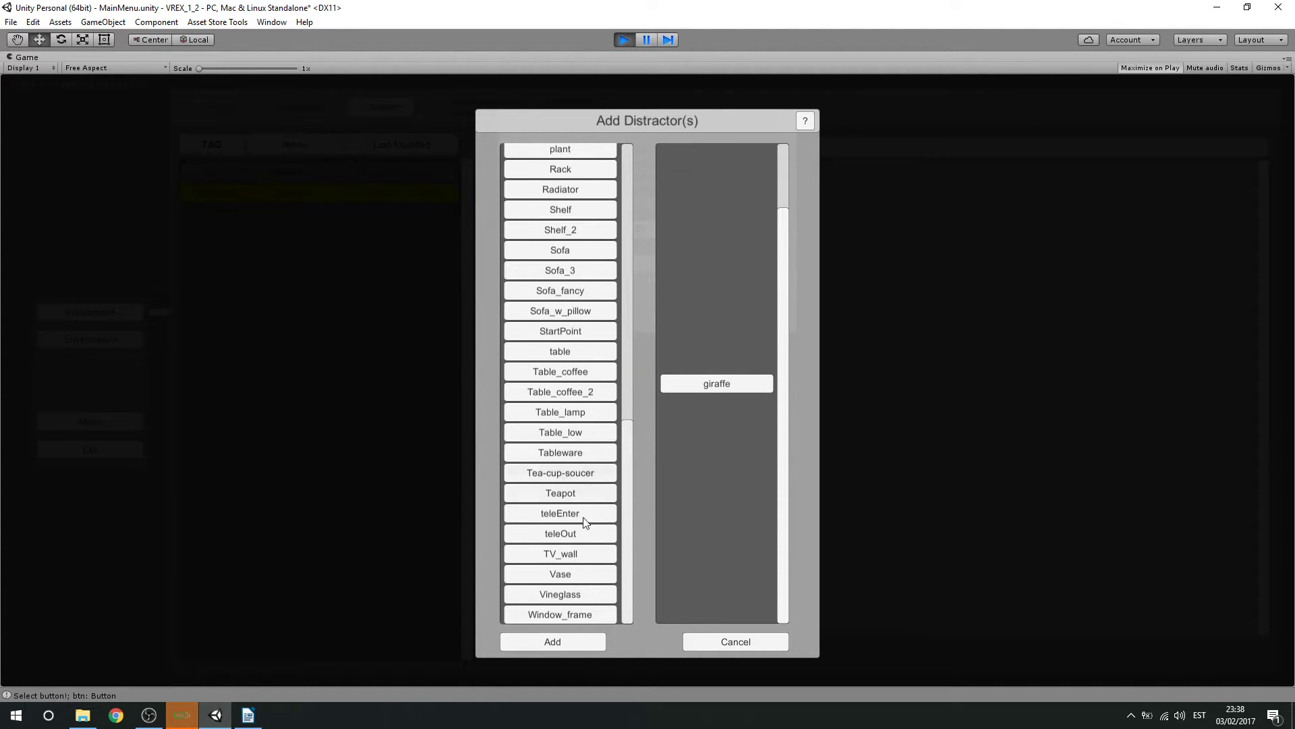
left_click(584, 618)
left_click_drag(629, 560, 629, 456)
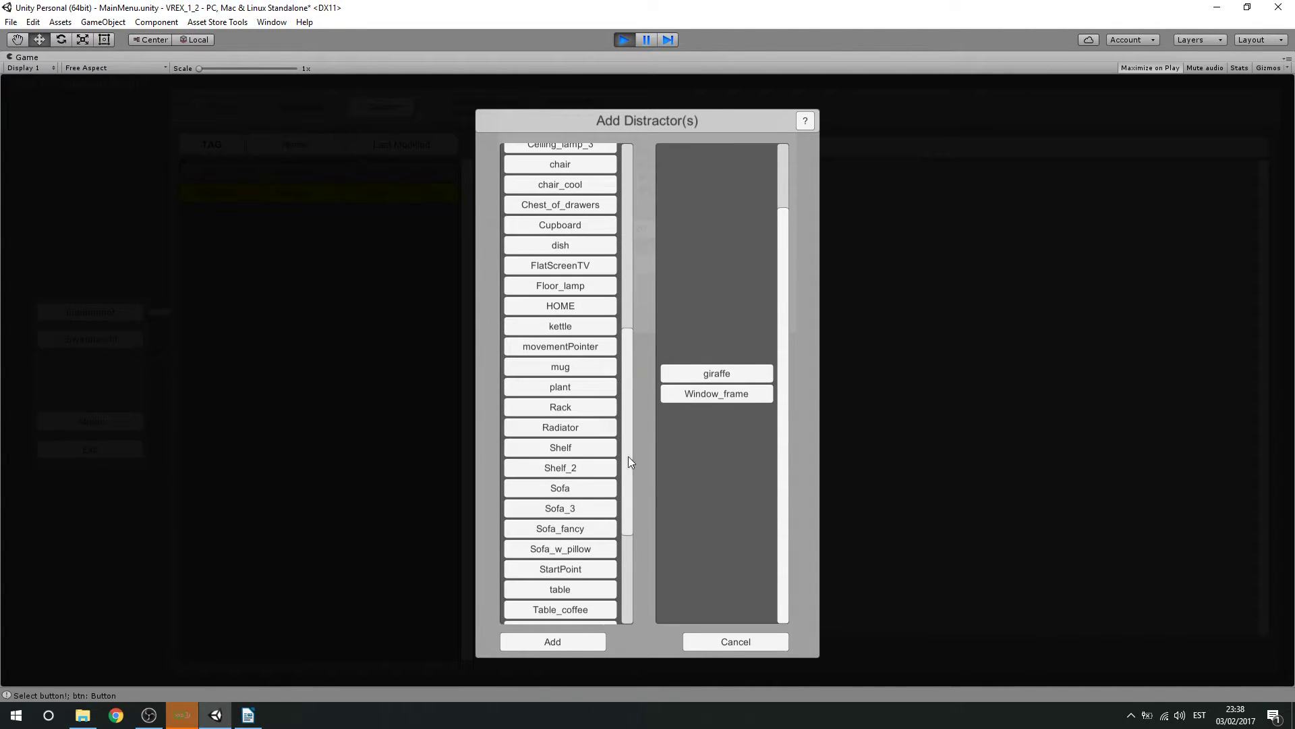
left_click(567, 392)
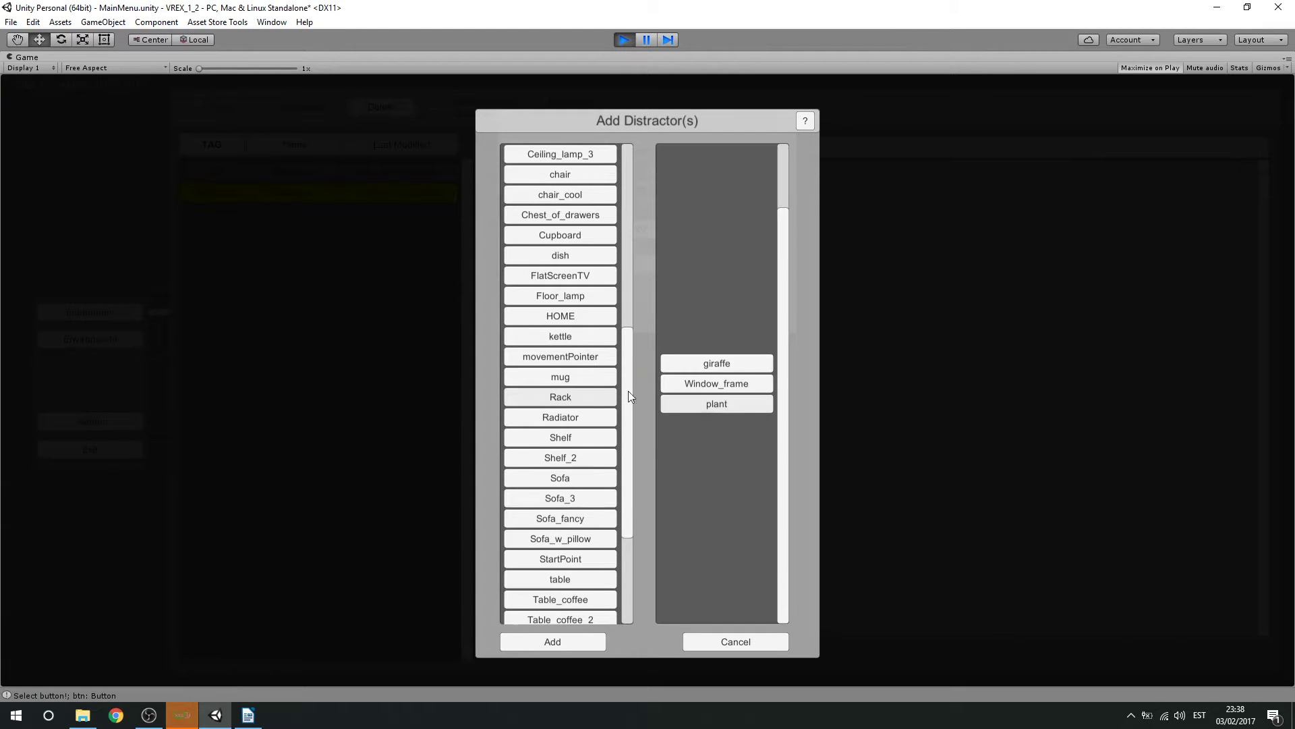
left_click(560, 642)
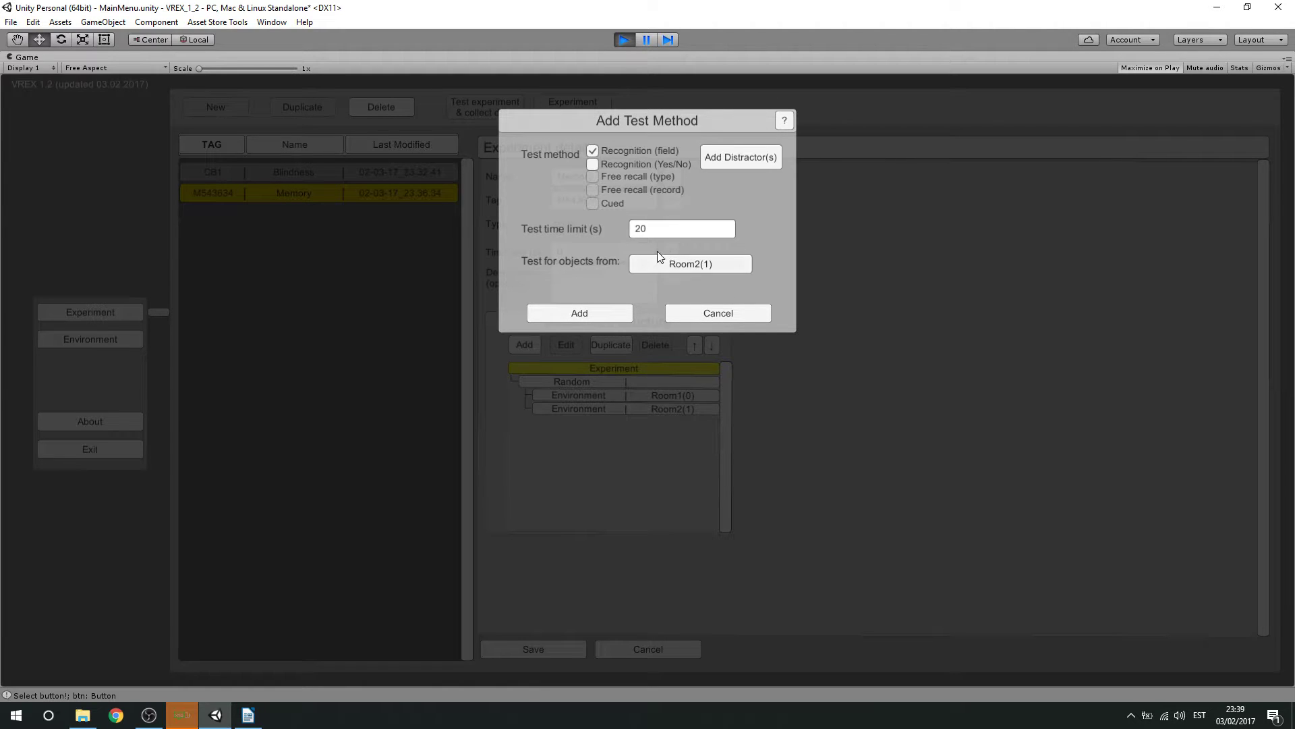
- Add the configured test to the experiment structure and save the Memory experiment
left_click(610, 311)
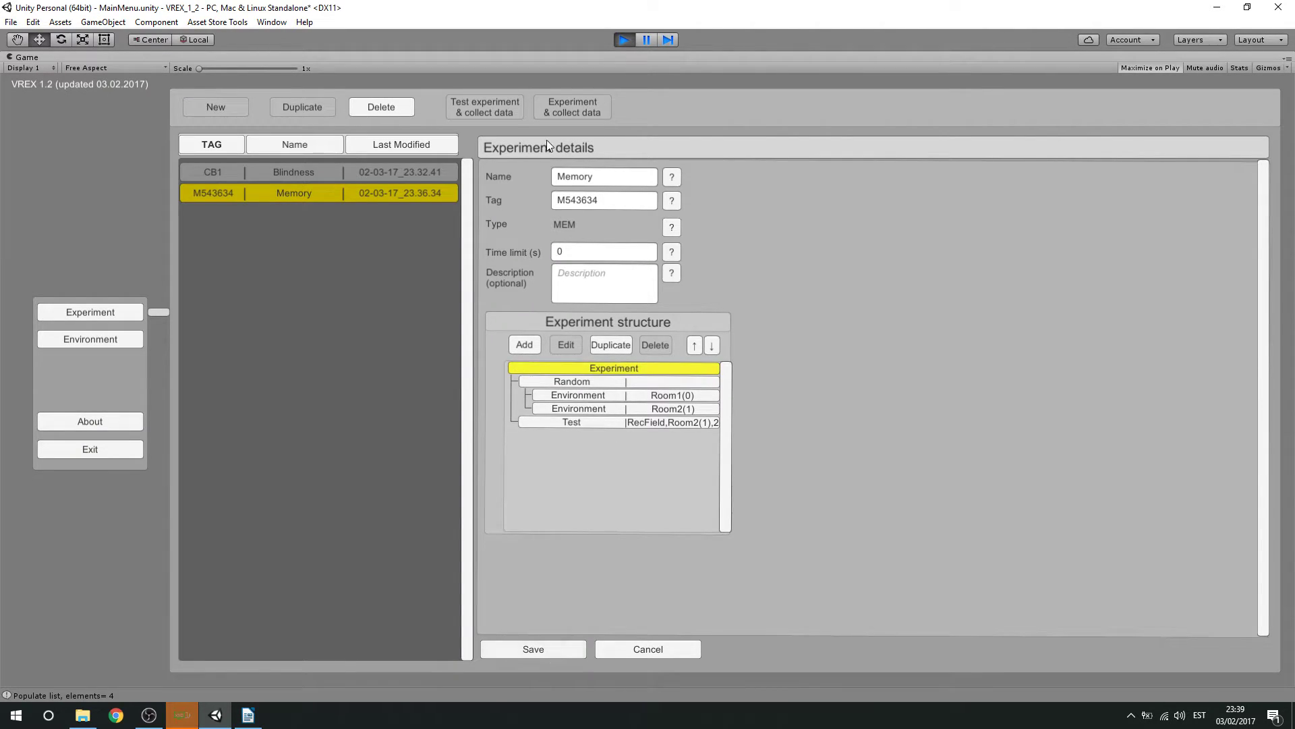
left_click(533, 649)
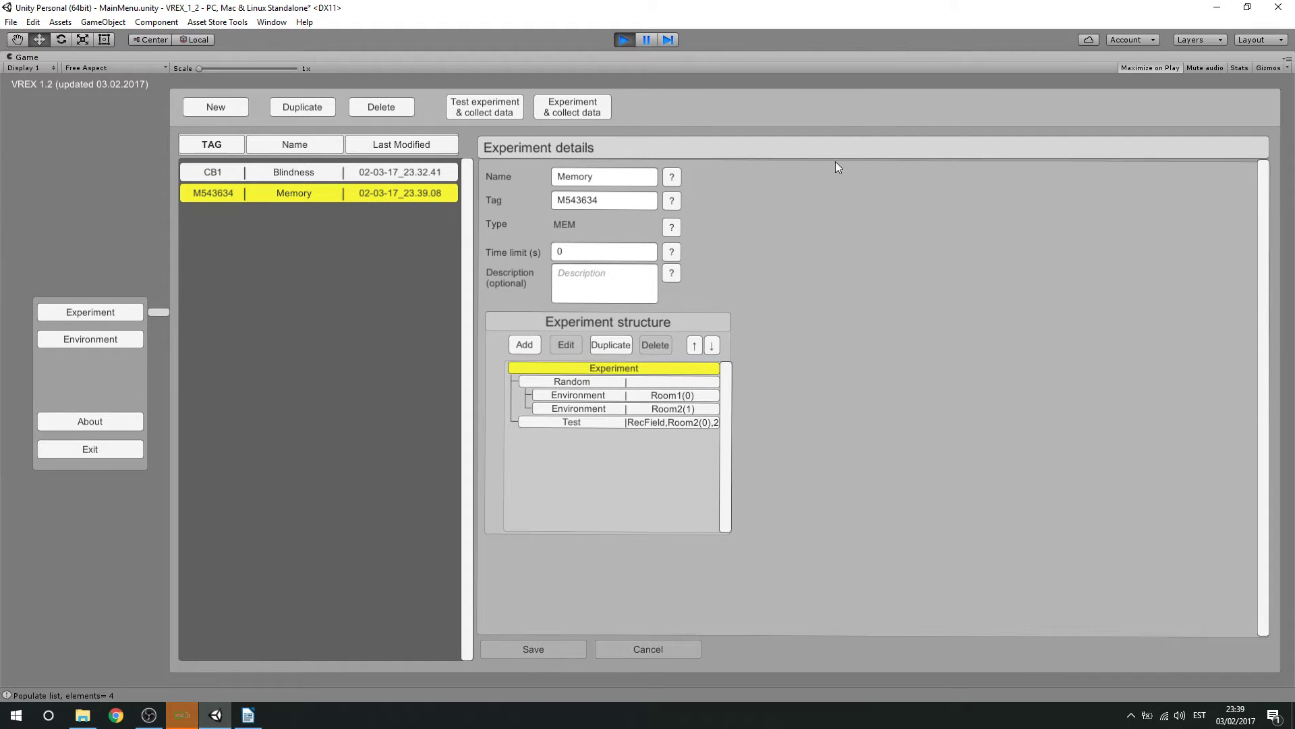
- Start a data-collecting test run of the Memory experiment and walk through the first environment's red-sofa rooms to the black coffee table
left_click(487, 104)
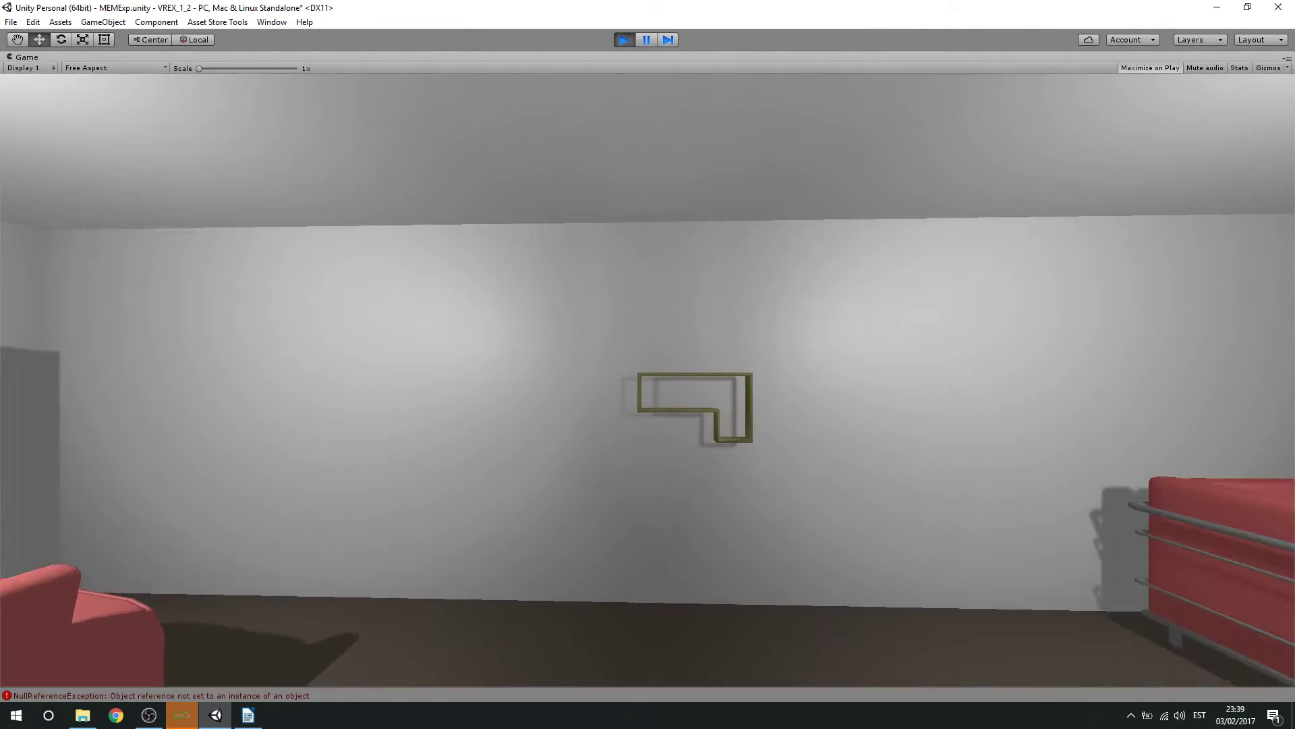
key("w")
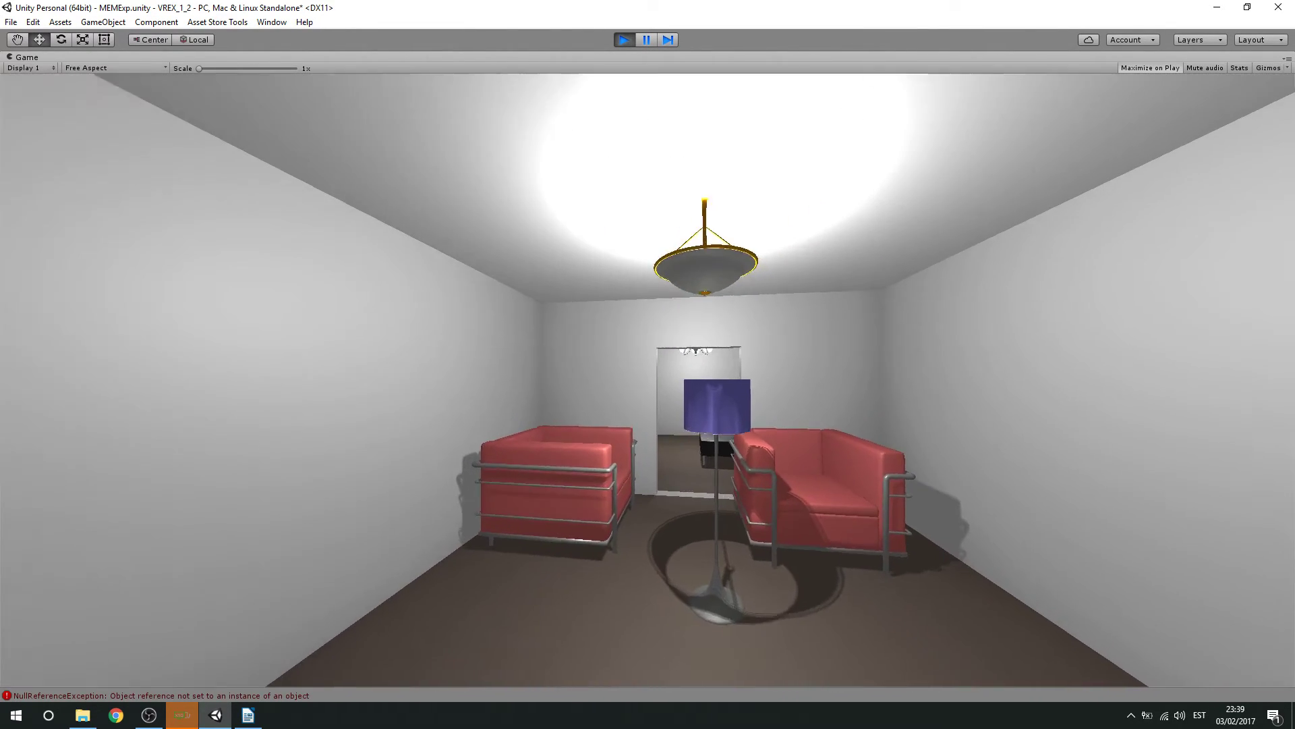
key("a")
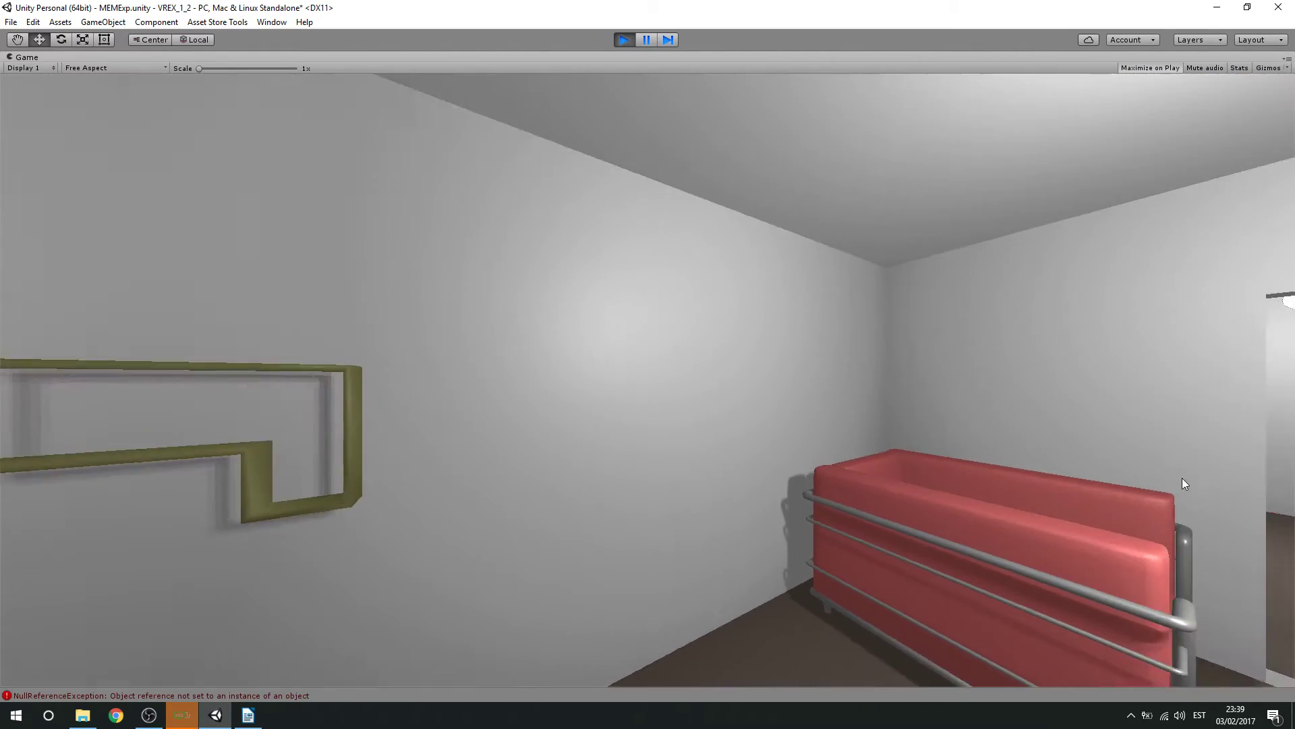
key("w")
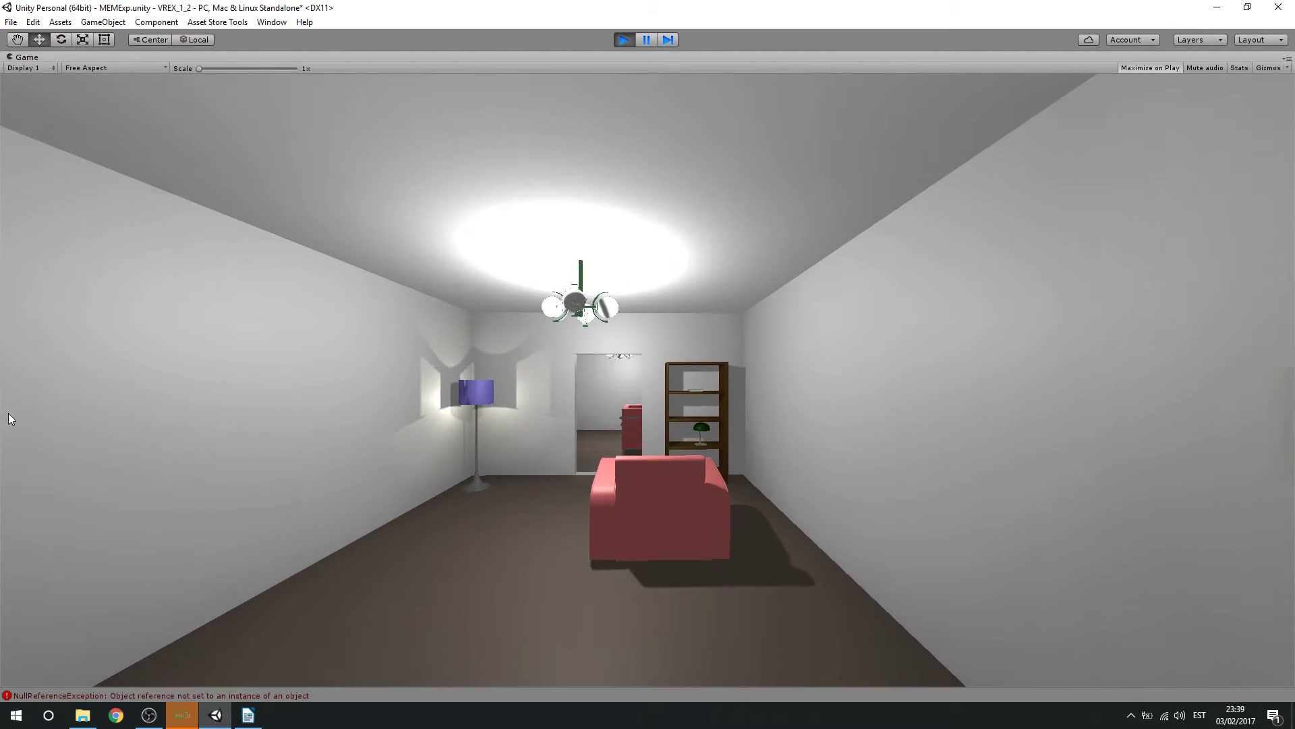
key("w")
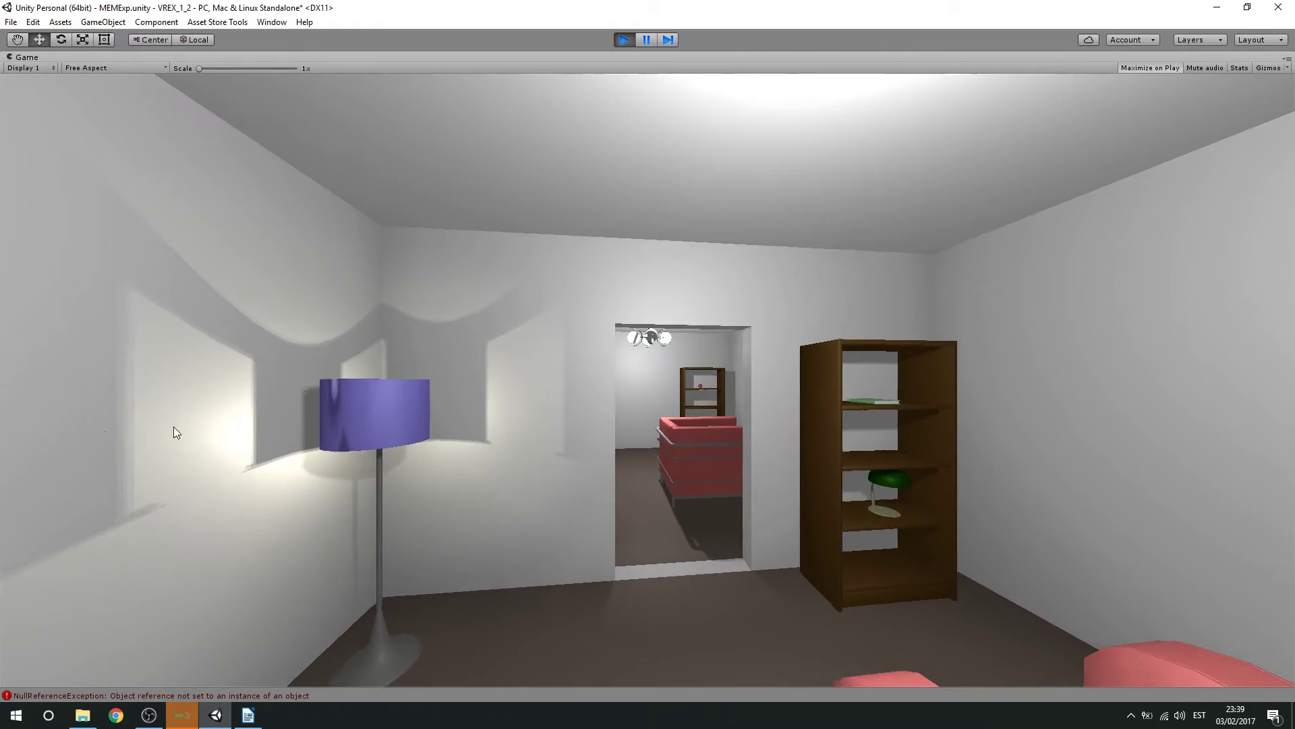
key("w")
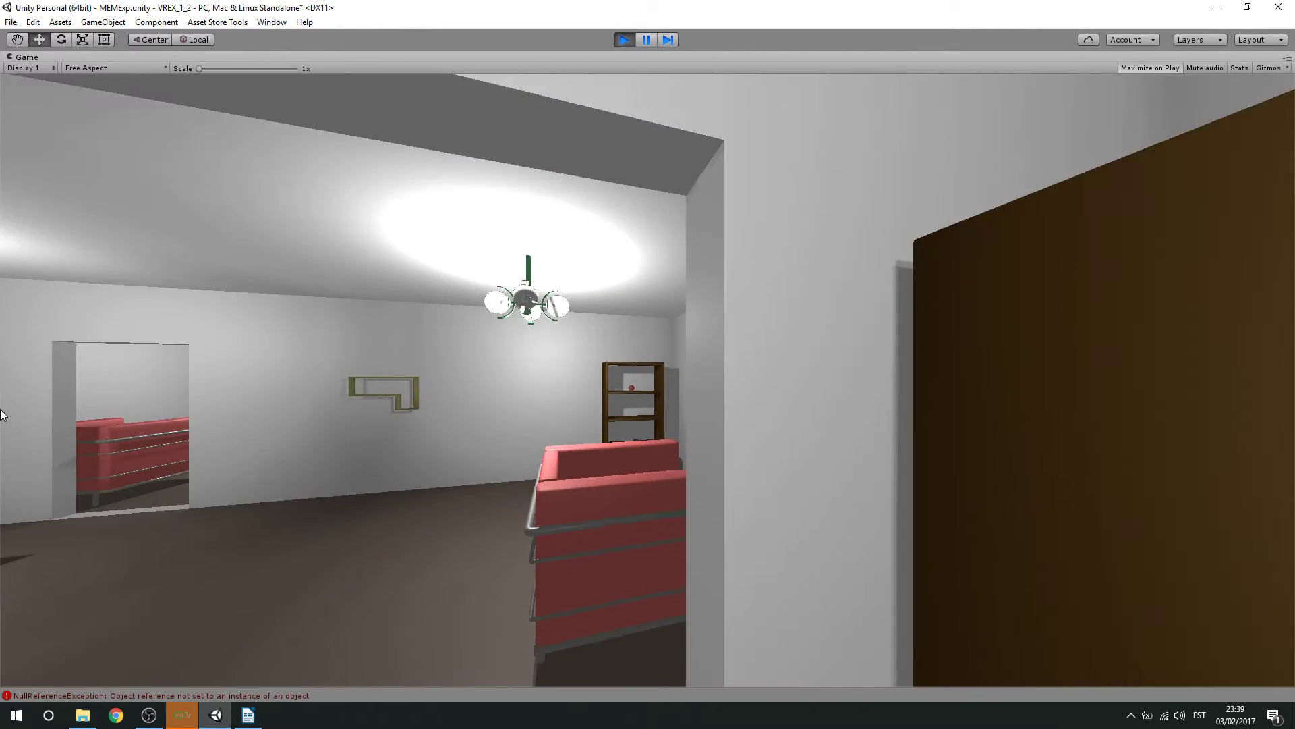
key("w")
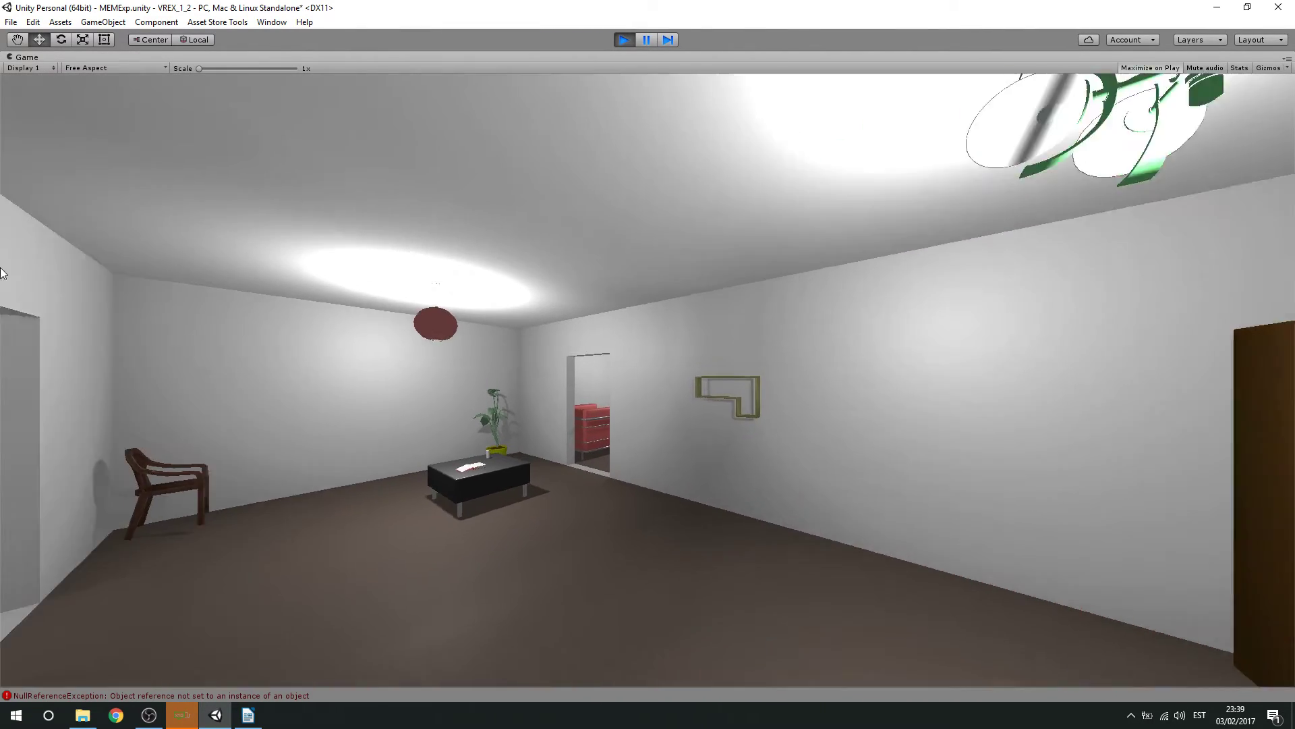
key("w")
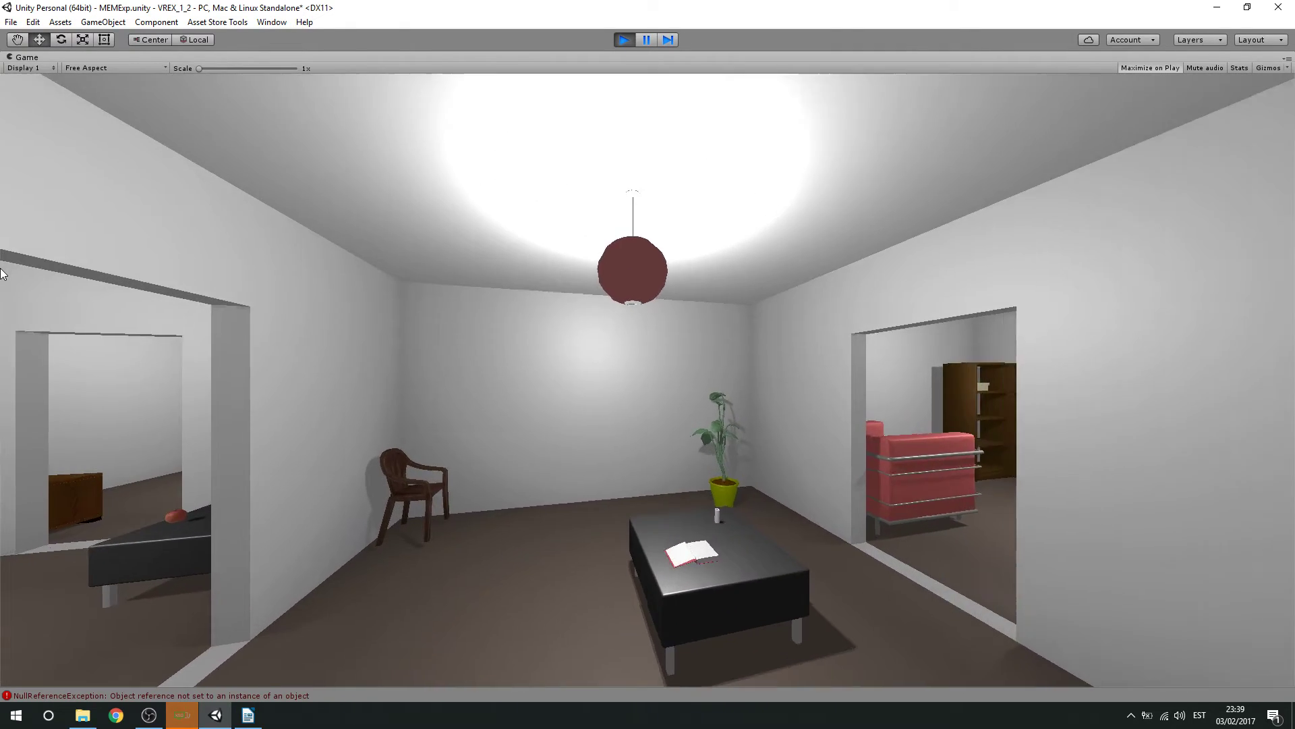
- Explore the first environment's coat-rack room and the adjoining room with the bookshelf and chest of drawers
key("w")
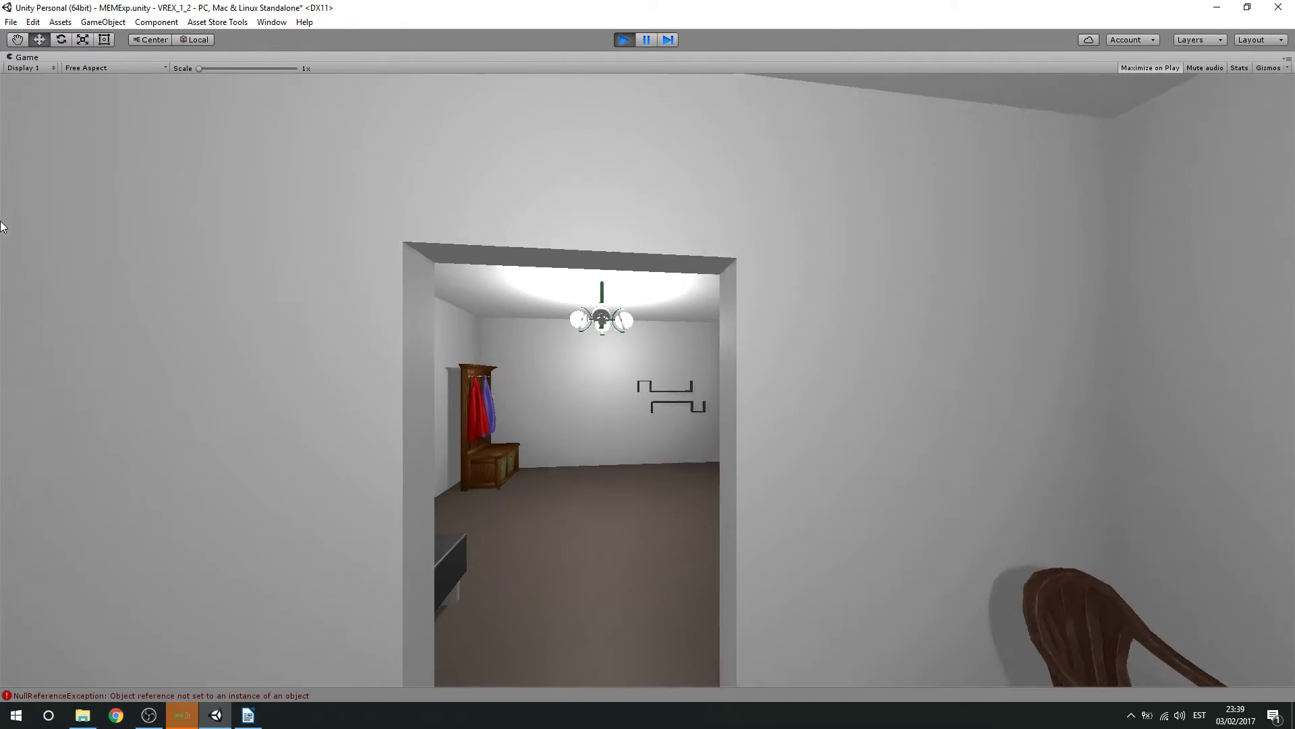
key("w")
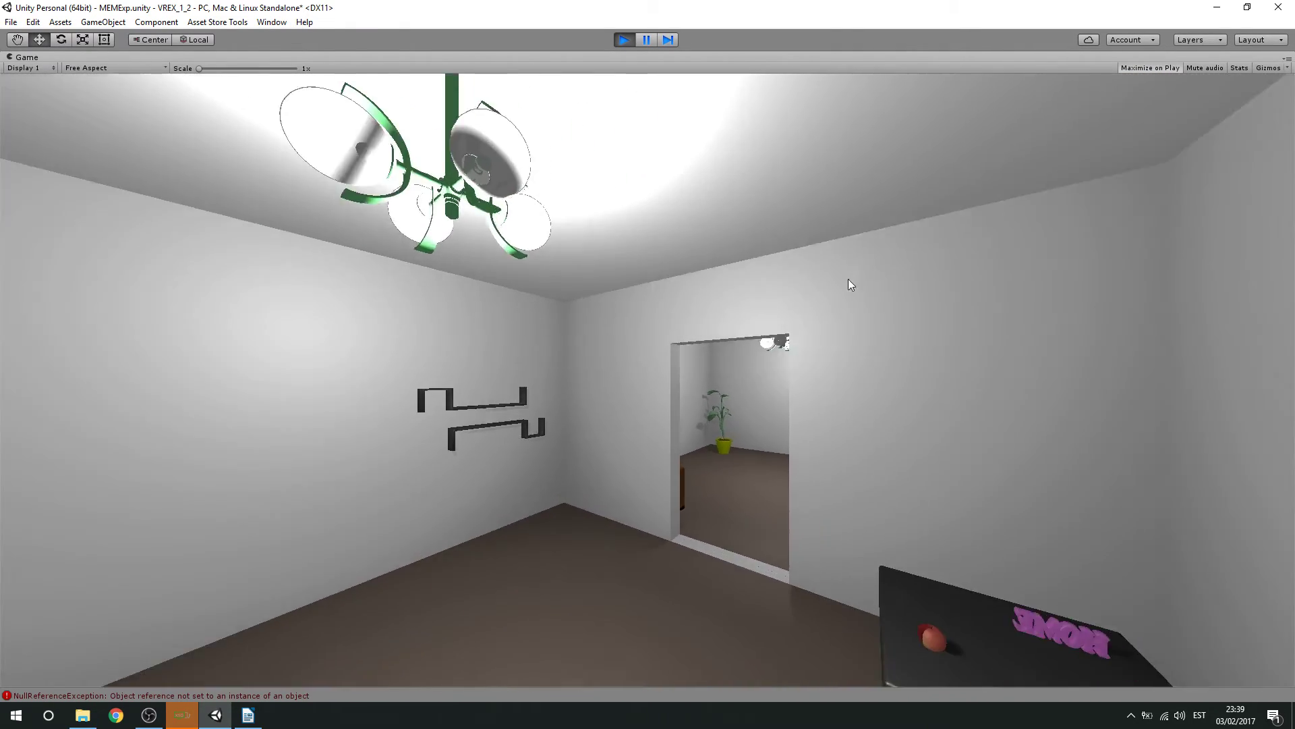
key("w")
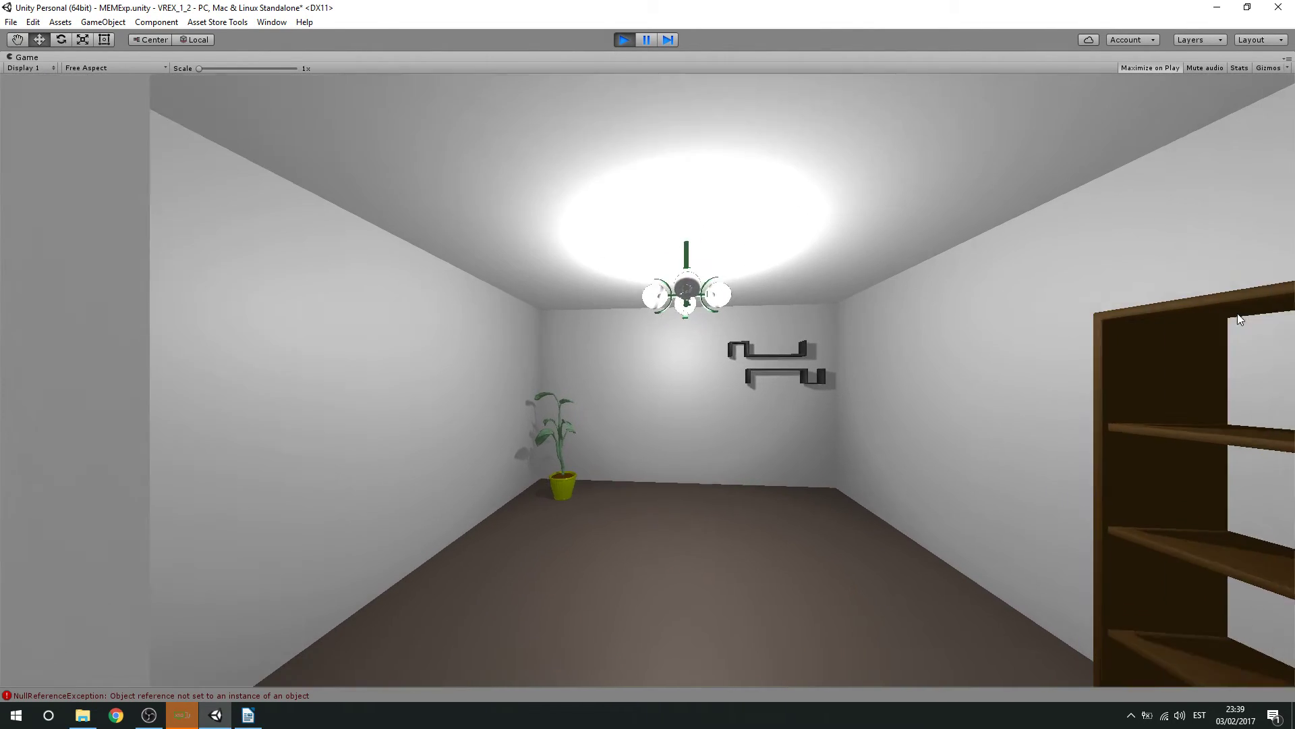
key("s")
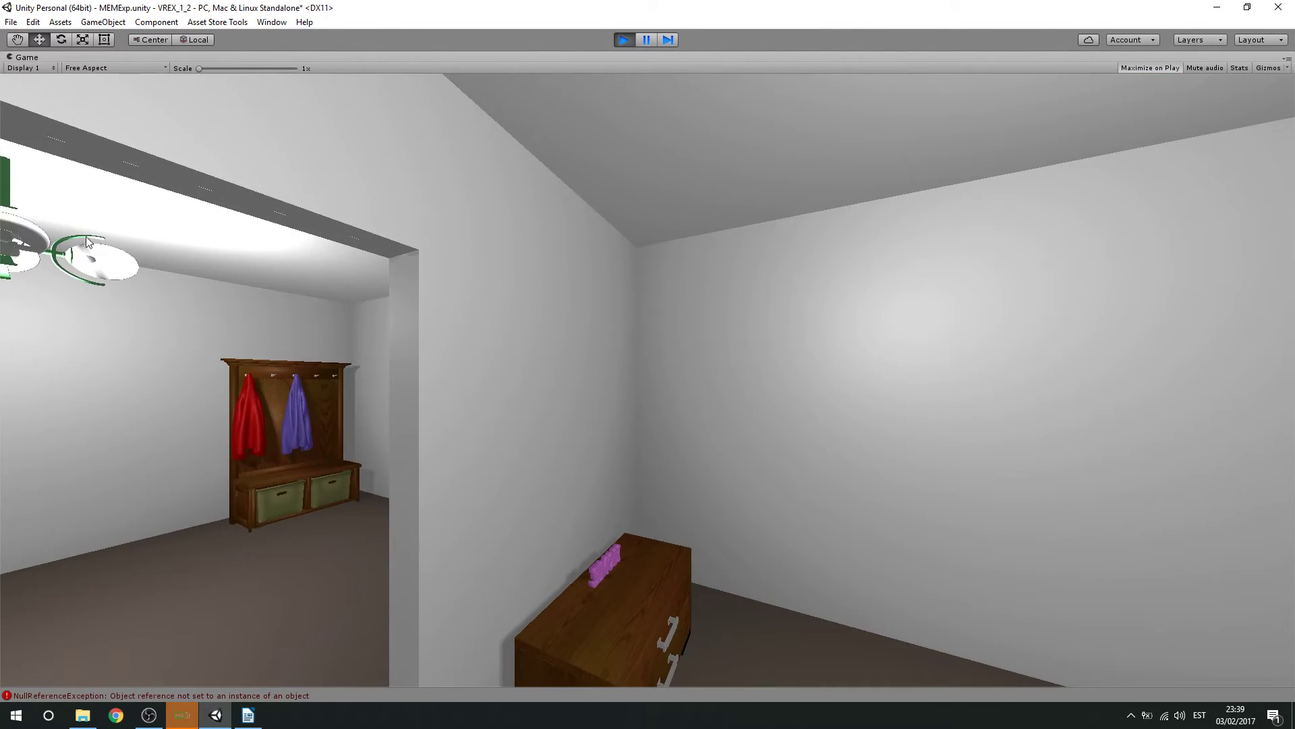
key("s")
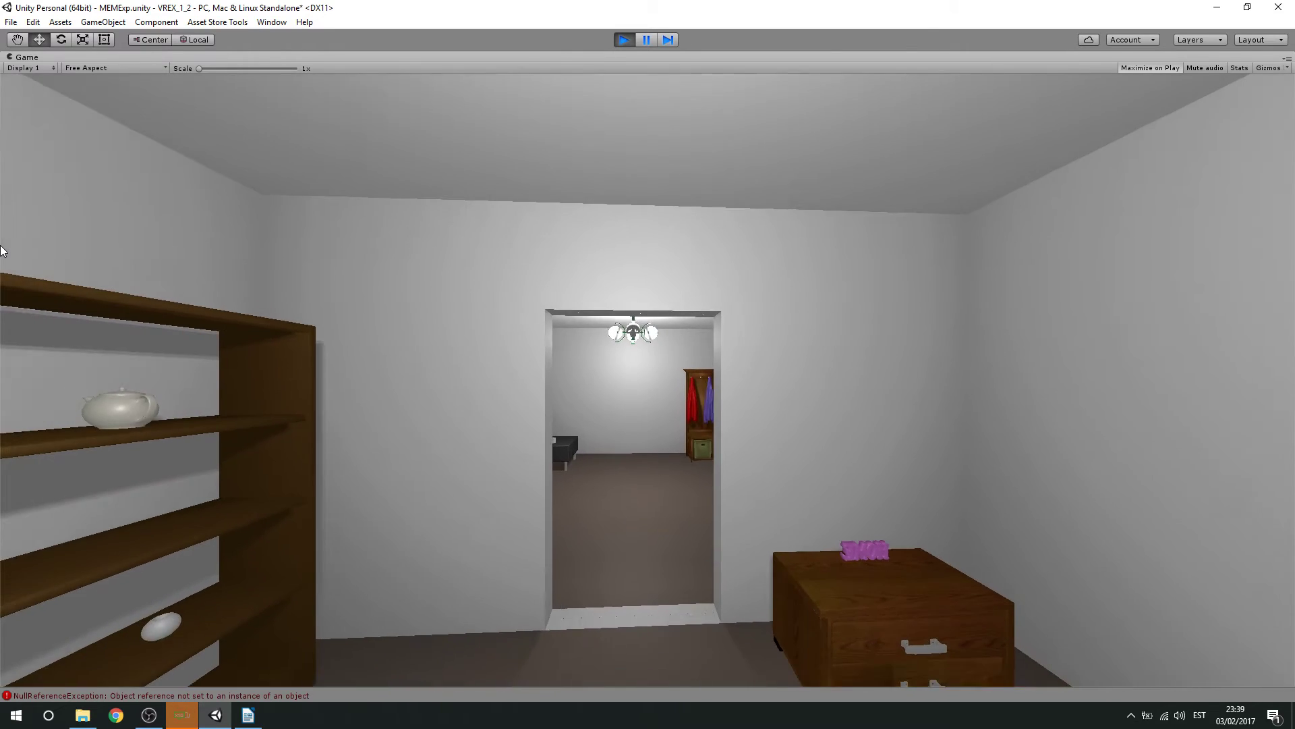
key("w")
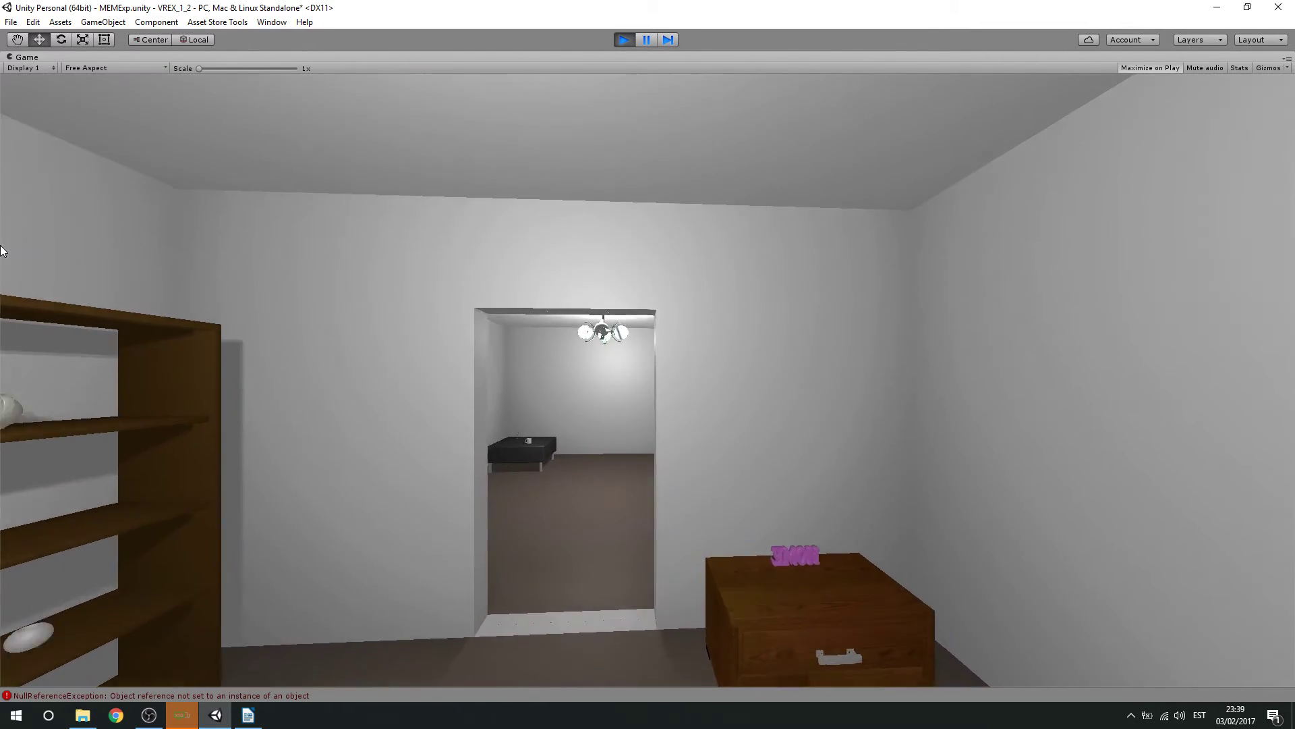
key("w")
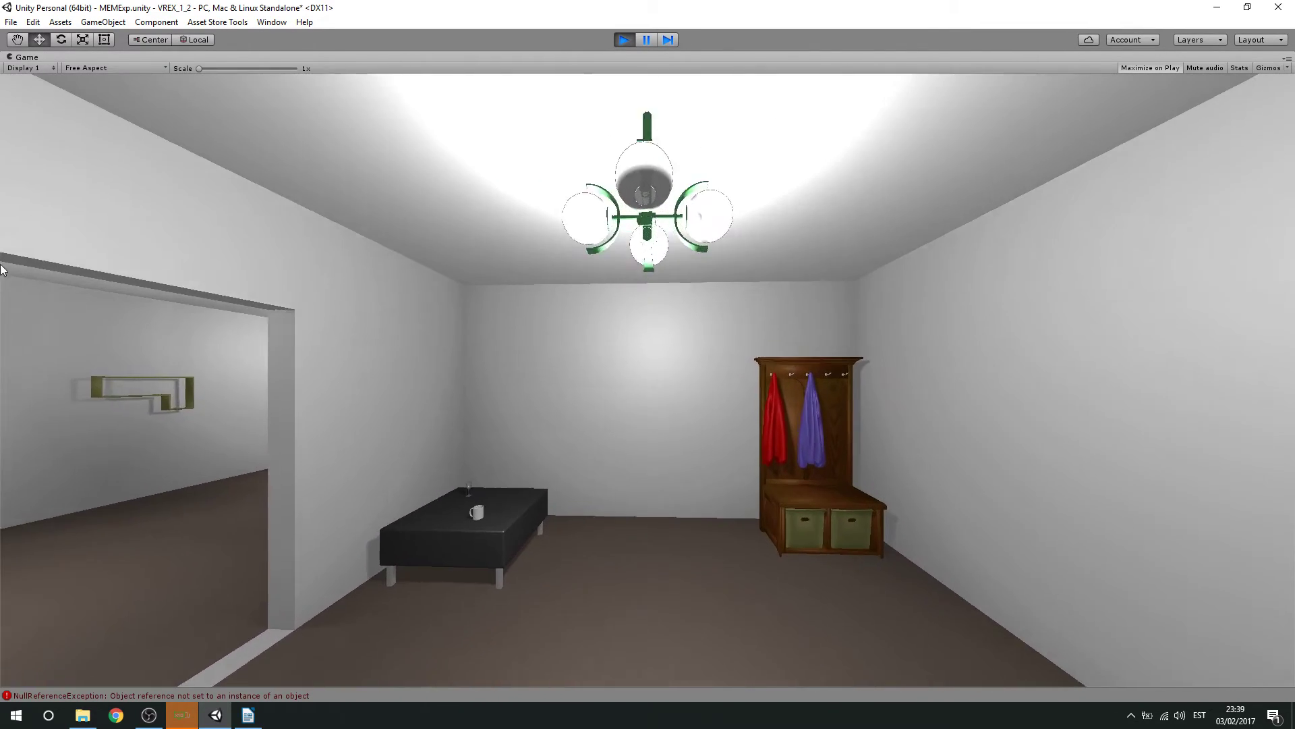
key("s")
- Look around the second environment's rooms with the red sofas, empty bookshelf, radiator and wooden table
key("w")
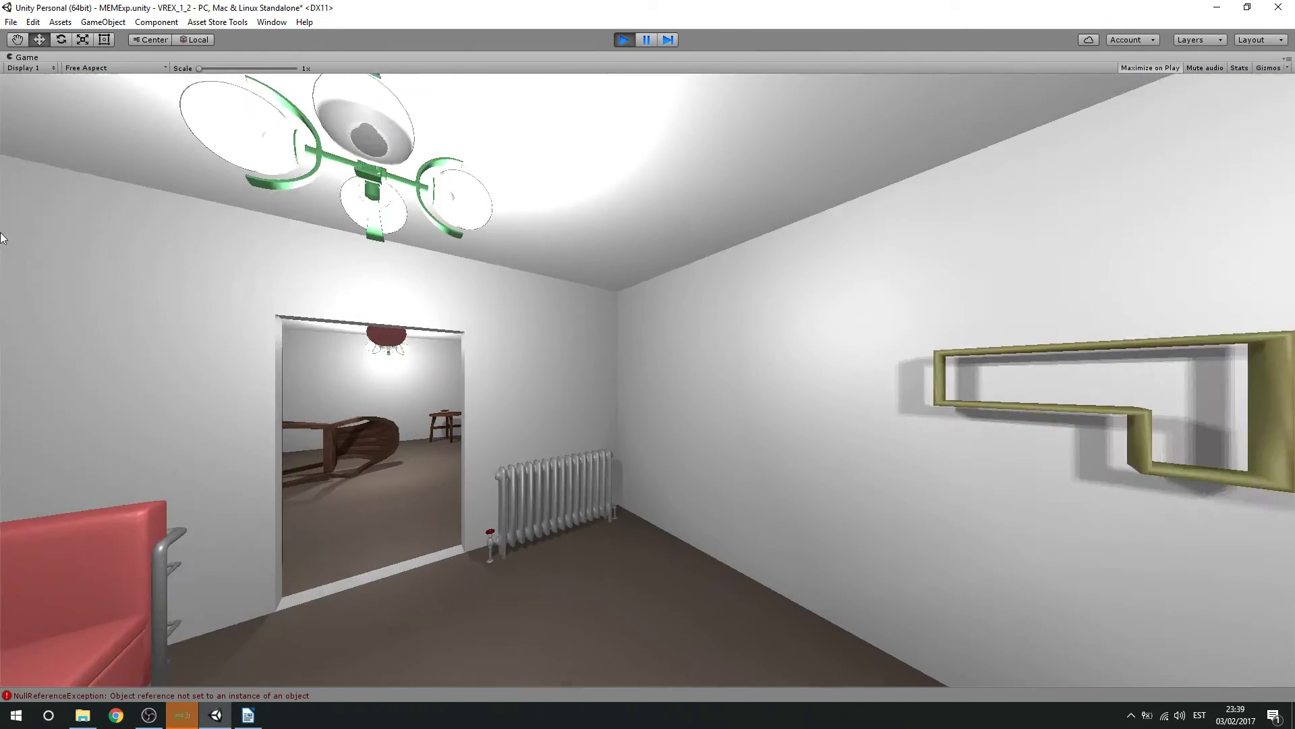
key("d")
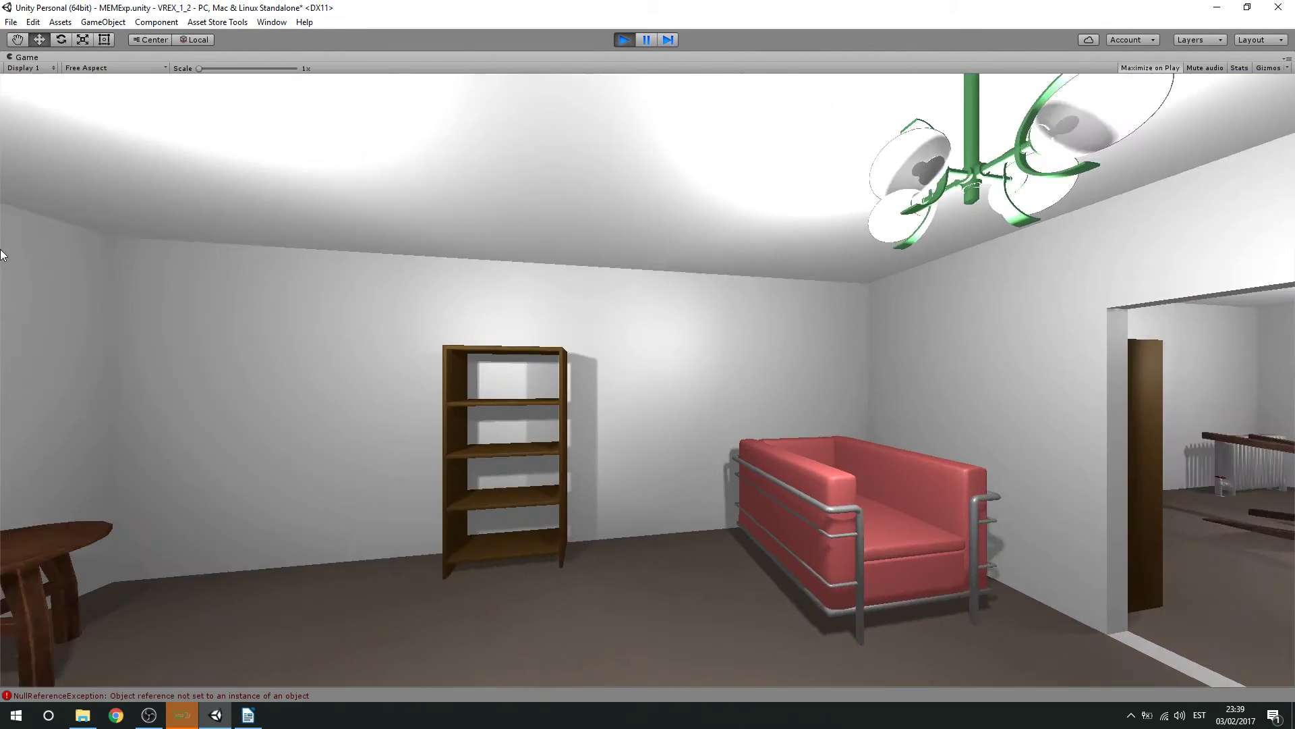
key("w")
key("a")
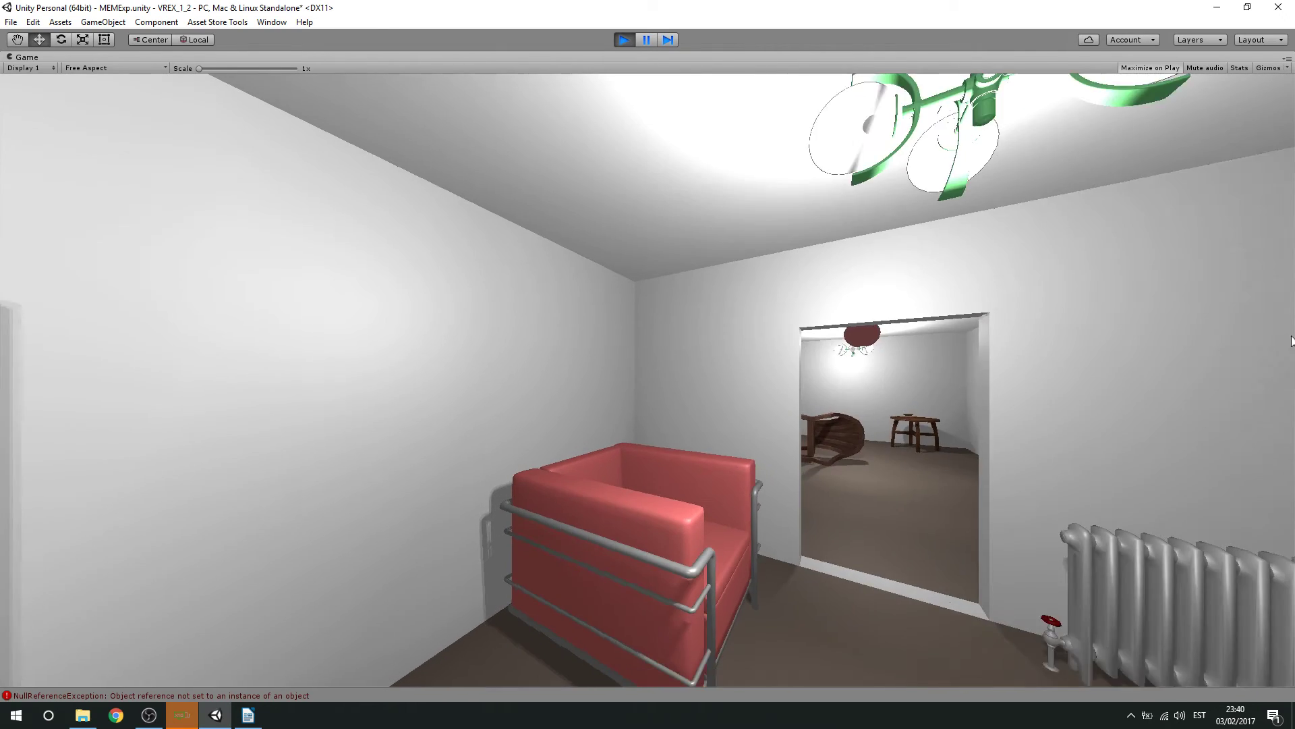
key("w")
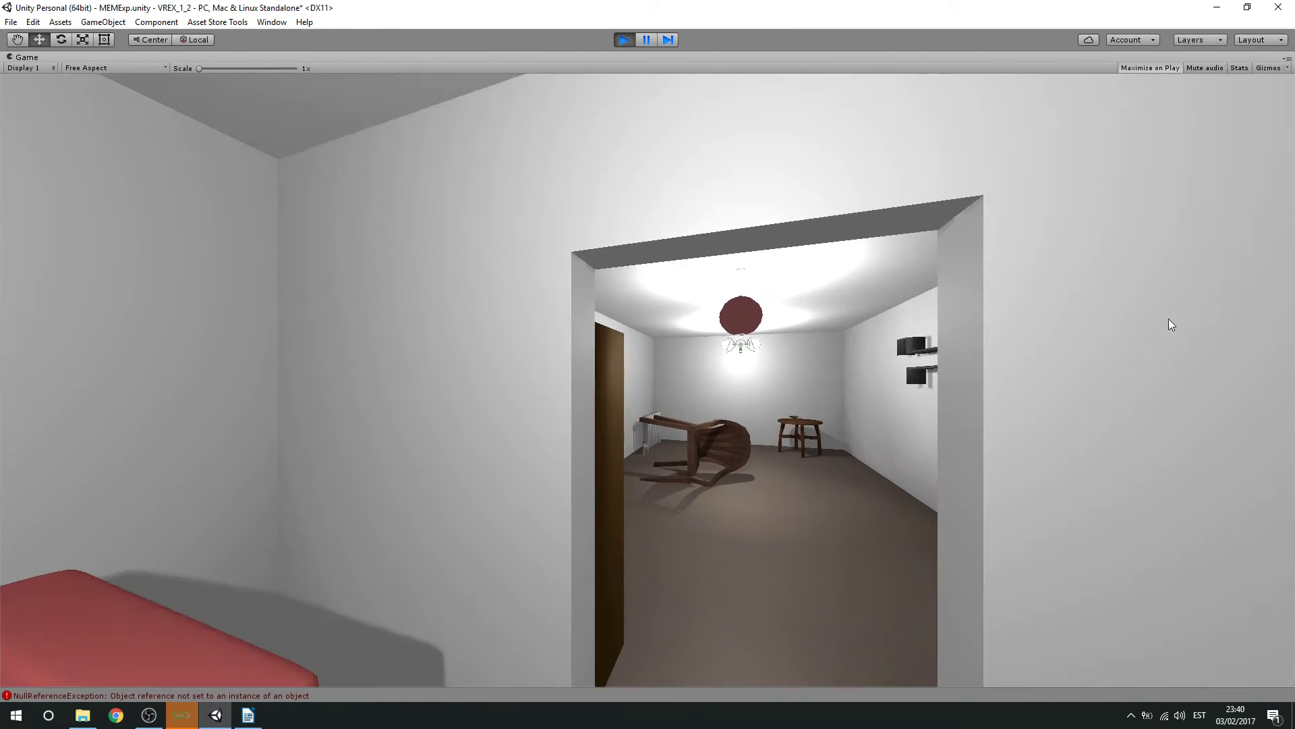
key("s")
key("a")
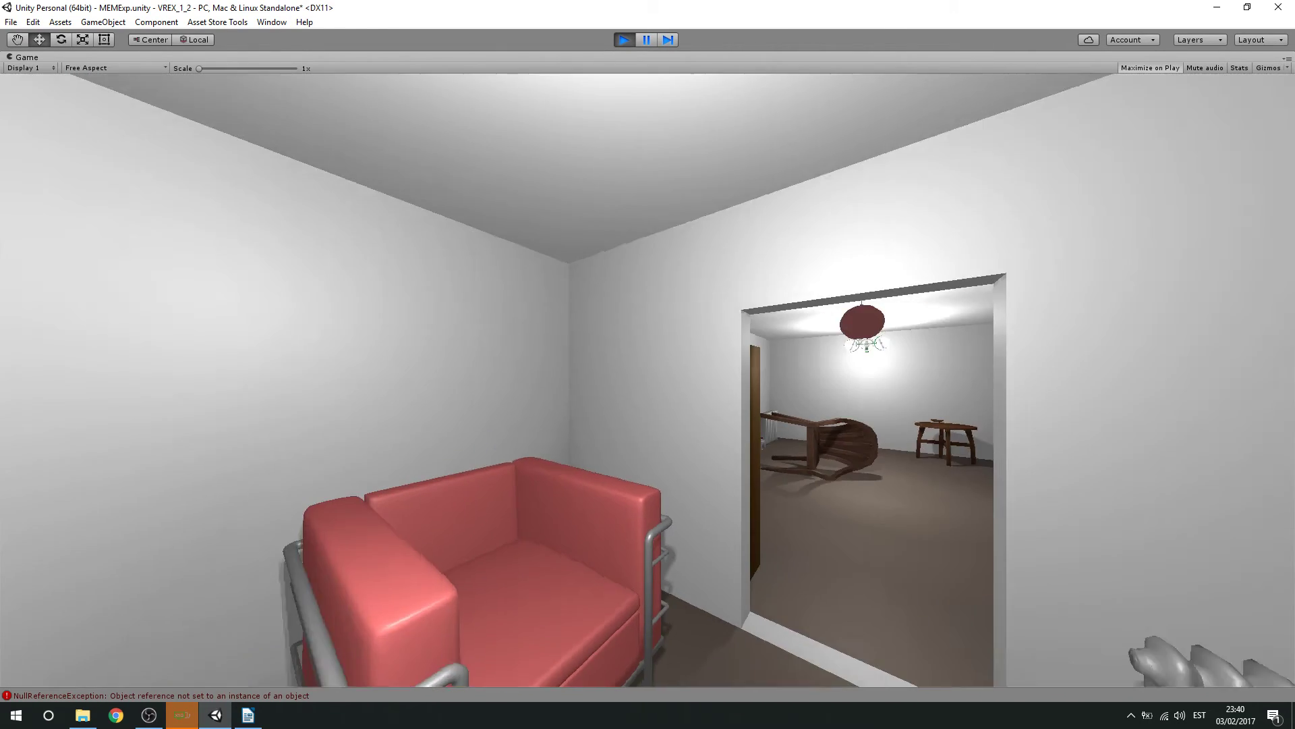
key("s")
key("w")
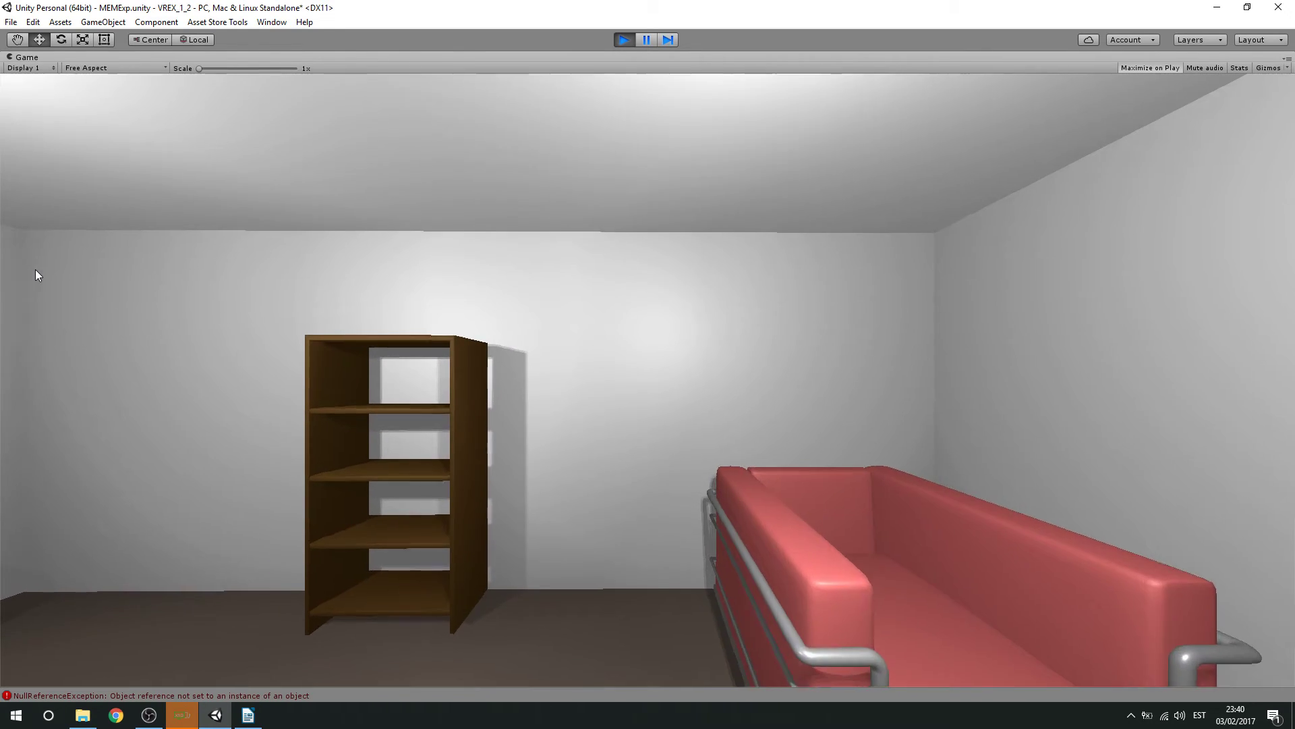
key("a")
key("s")
key("w")
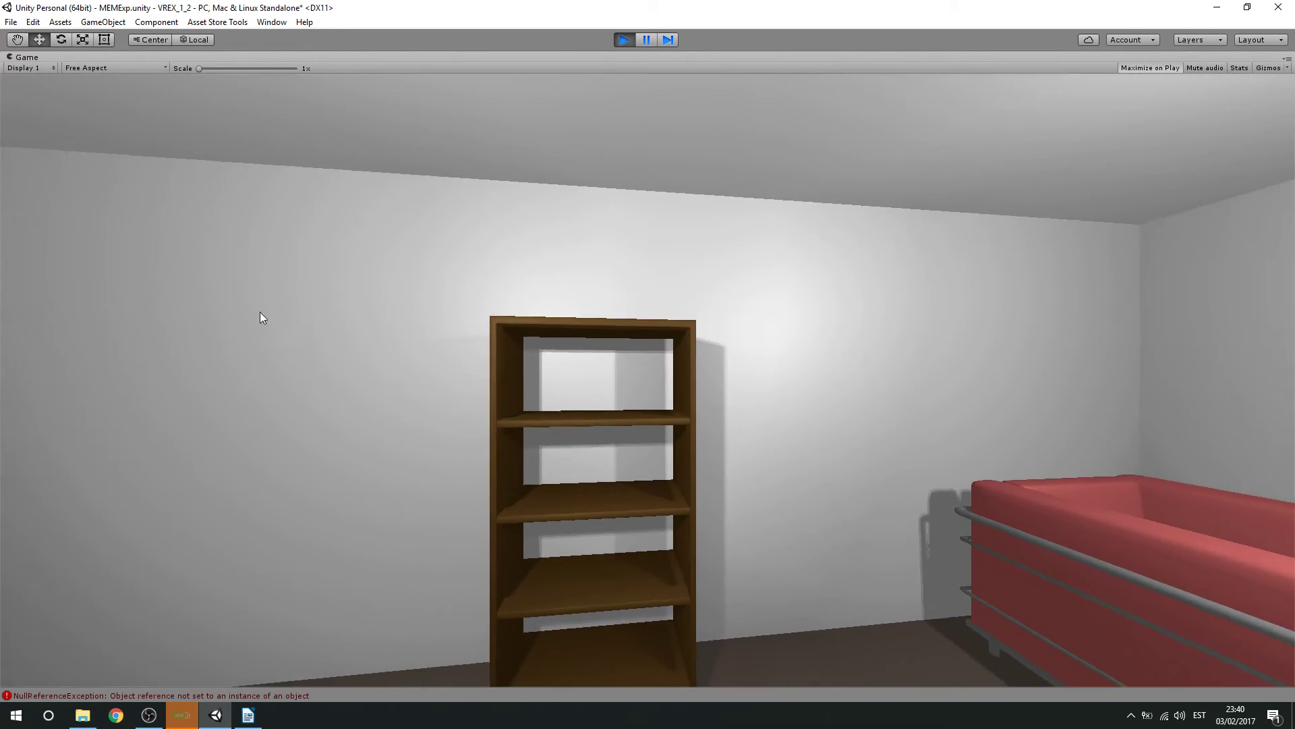
key("s")
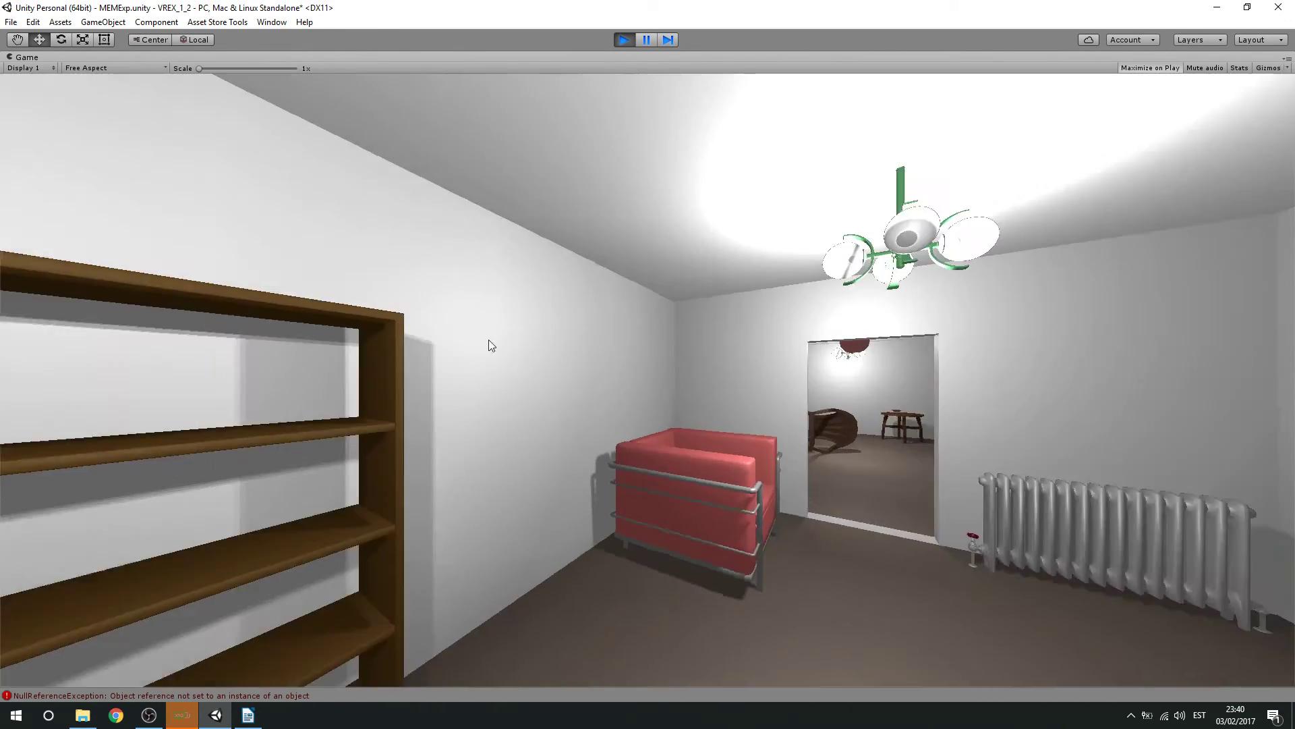
key("d")
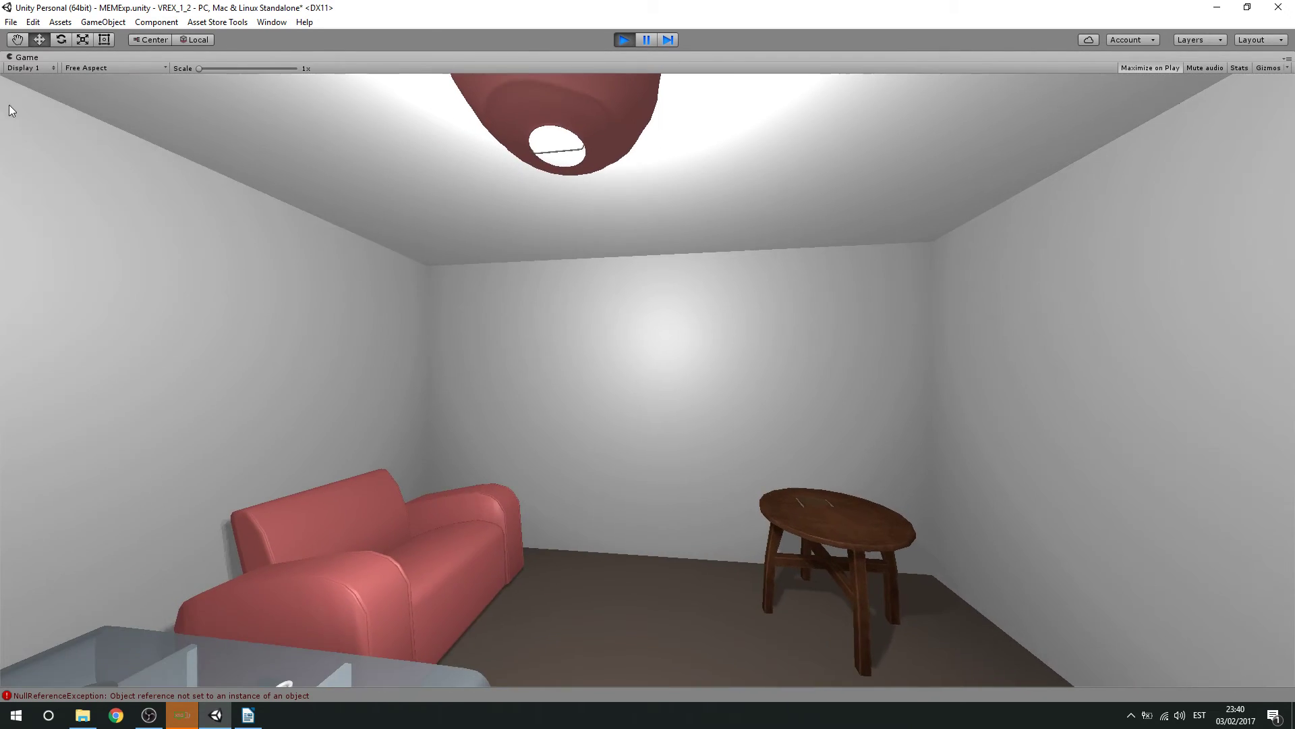
key("a")
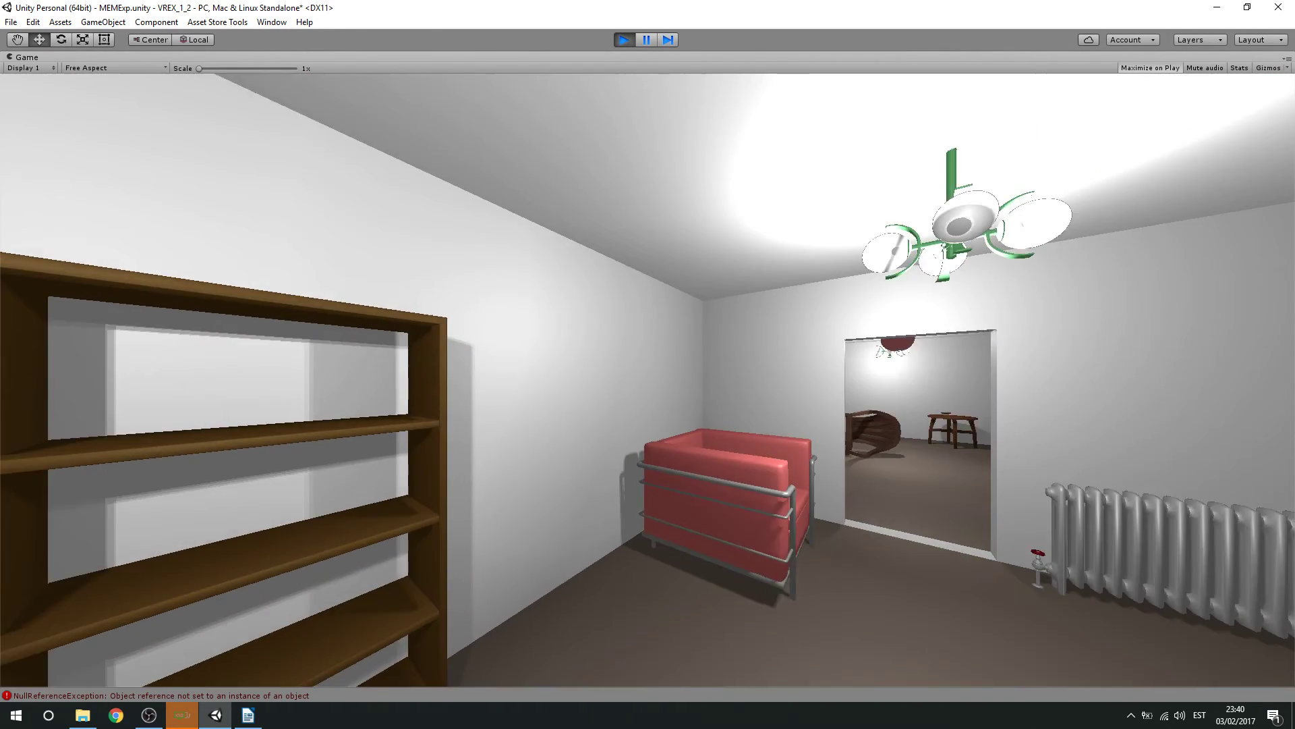
key("w")
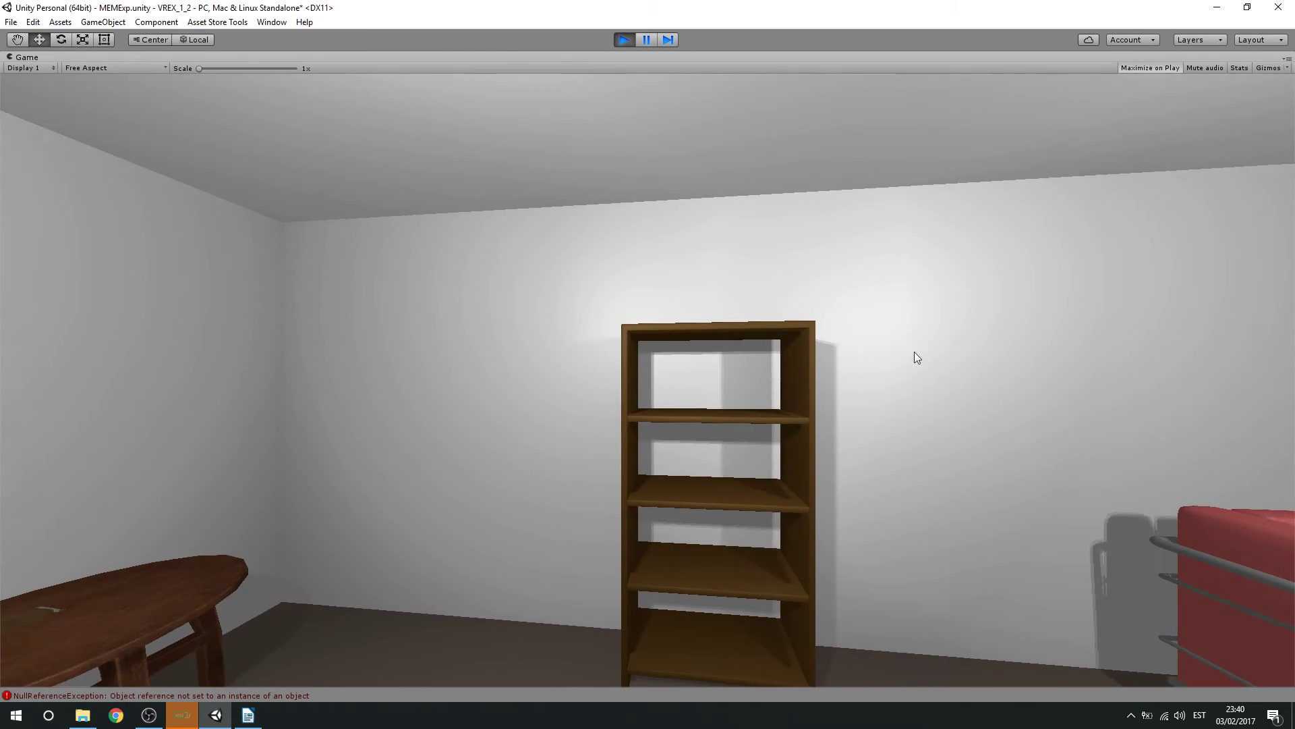
- Walk through the doorway beside the radiator and inspect the room with the overturned chair
key("w")
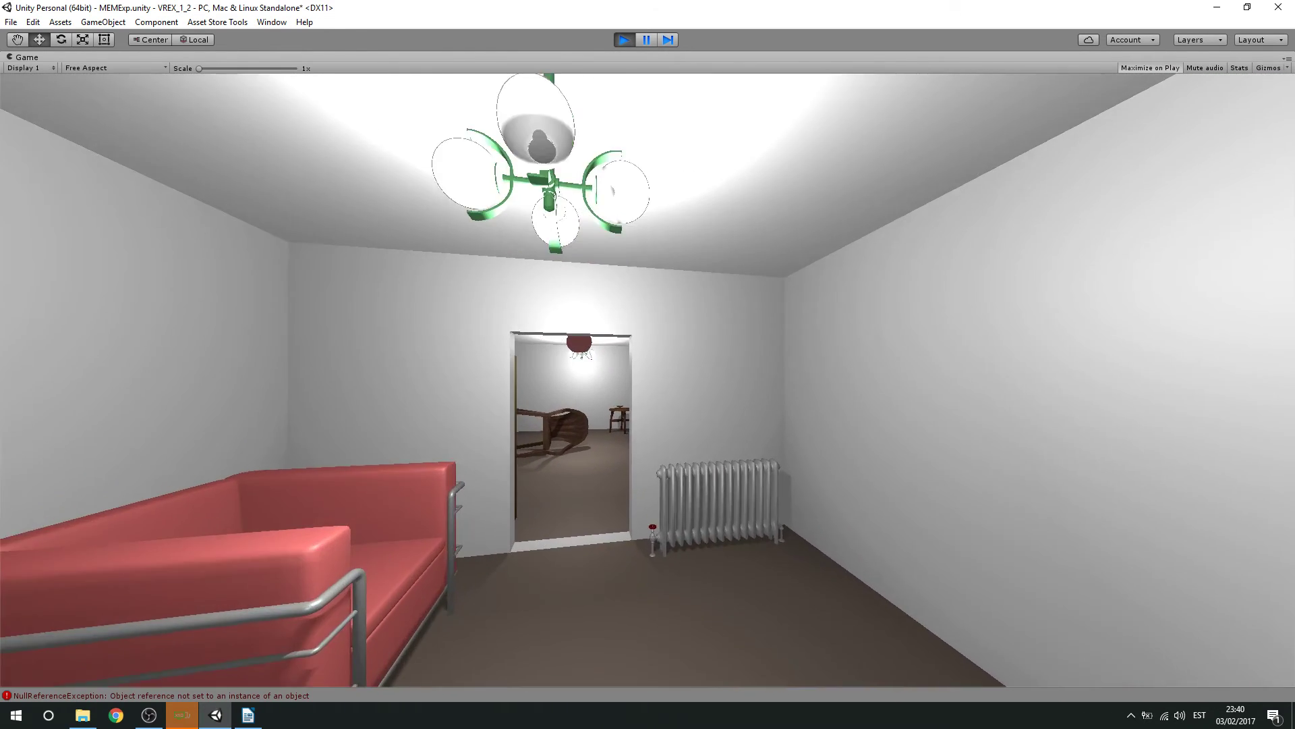
key("w")
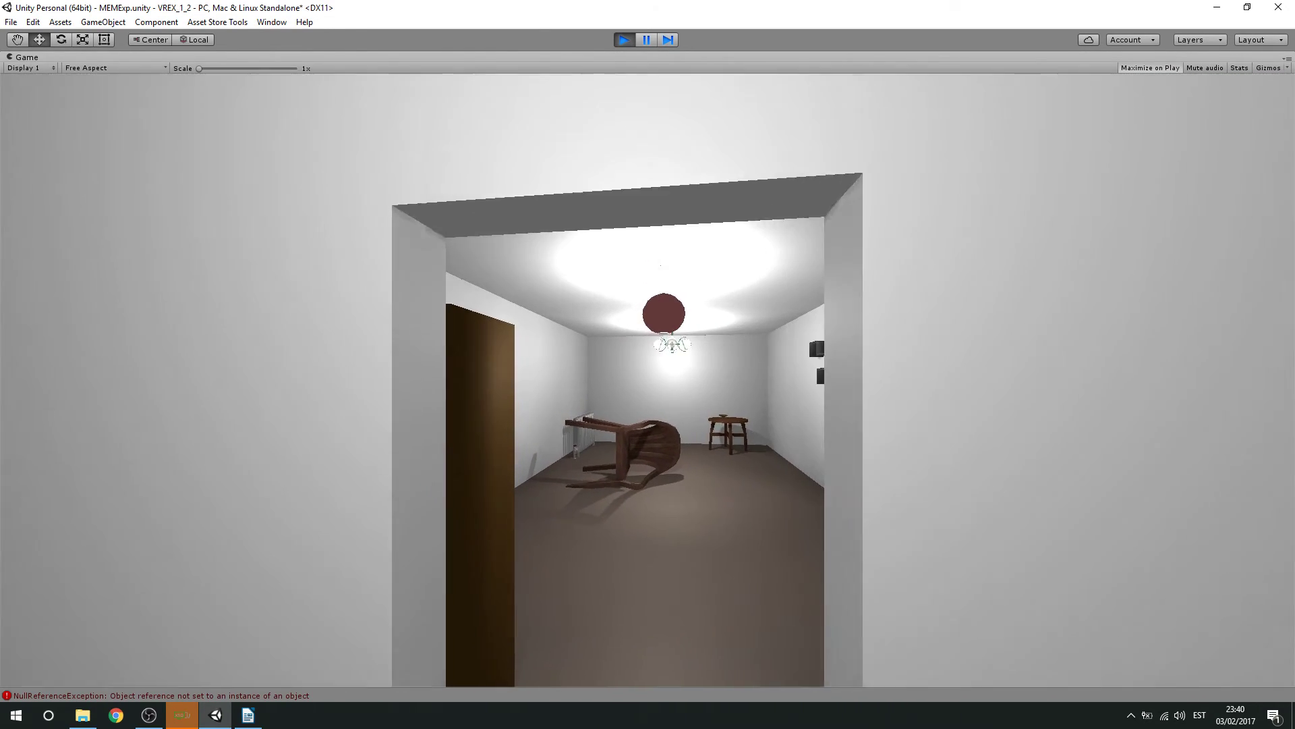
key("w")
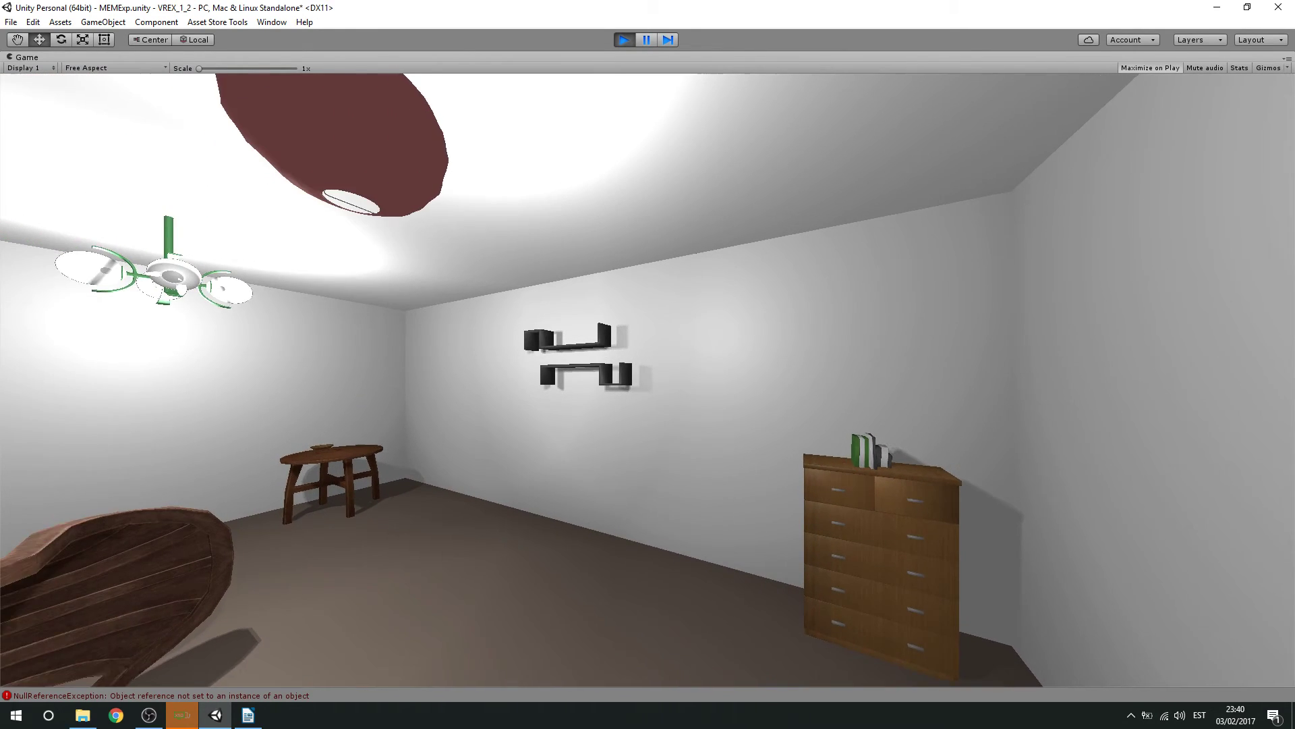
key("d")
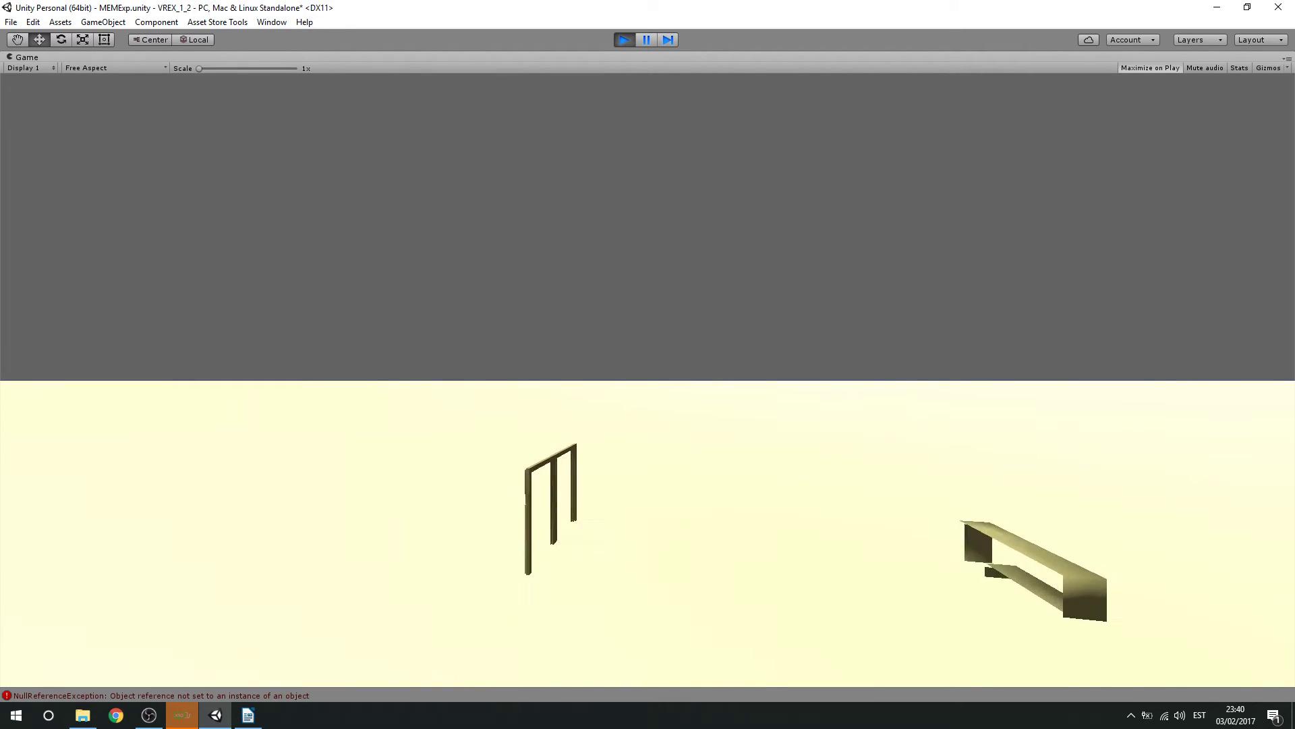
- Move around the open recognition field to inspect the test objects placed on the ground
key("d")
key("s")
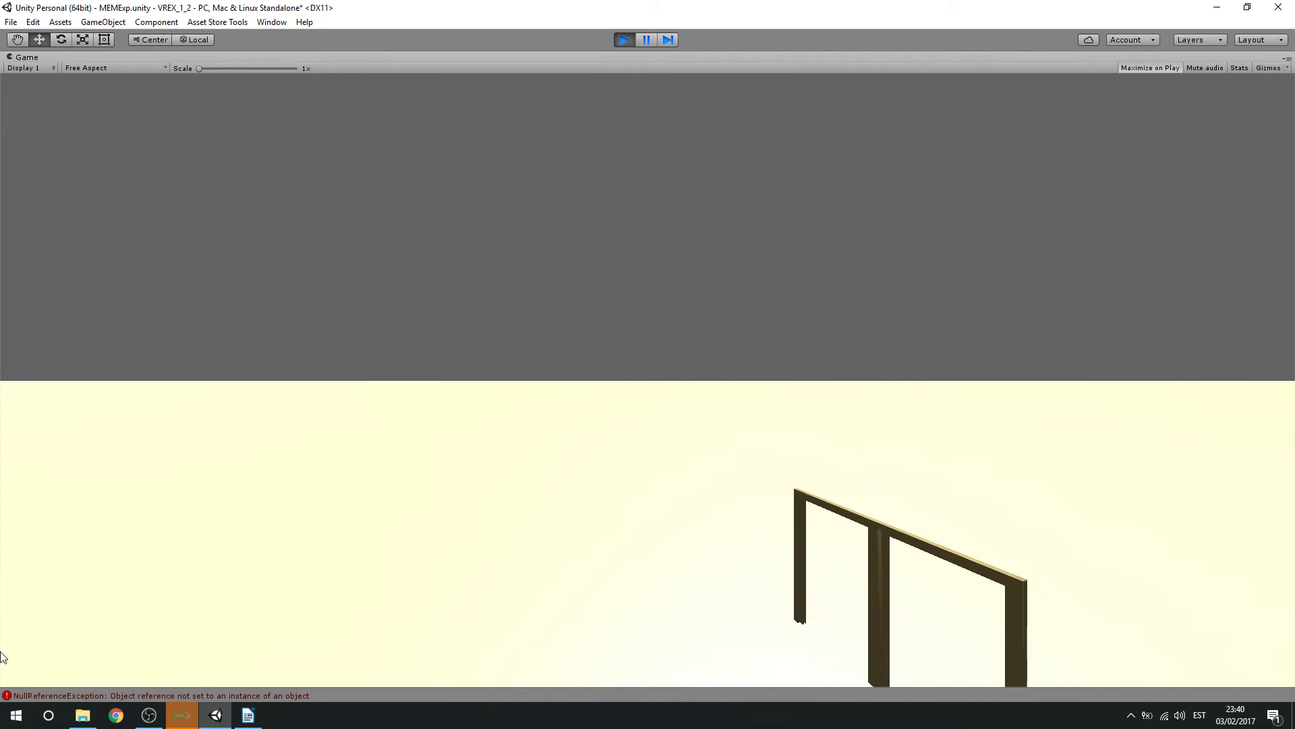
key("d")
key("w")
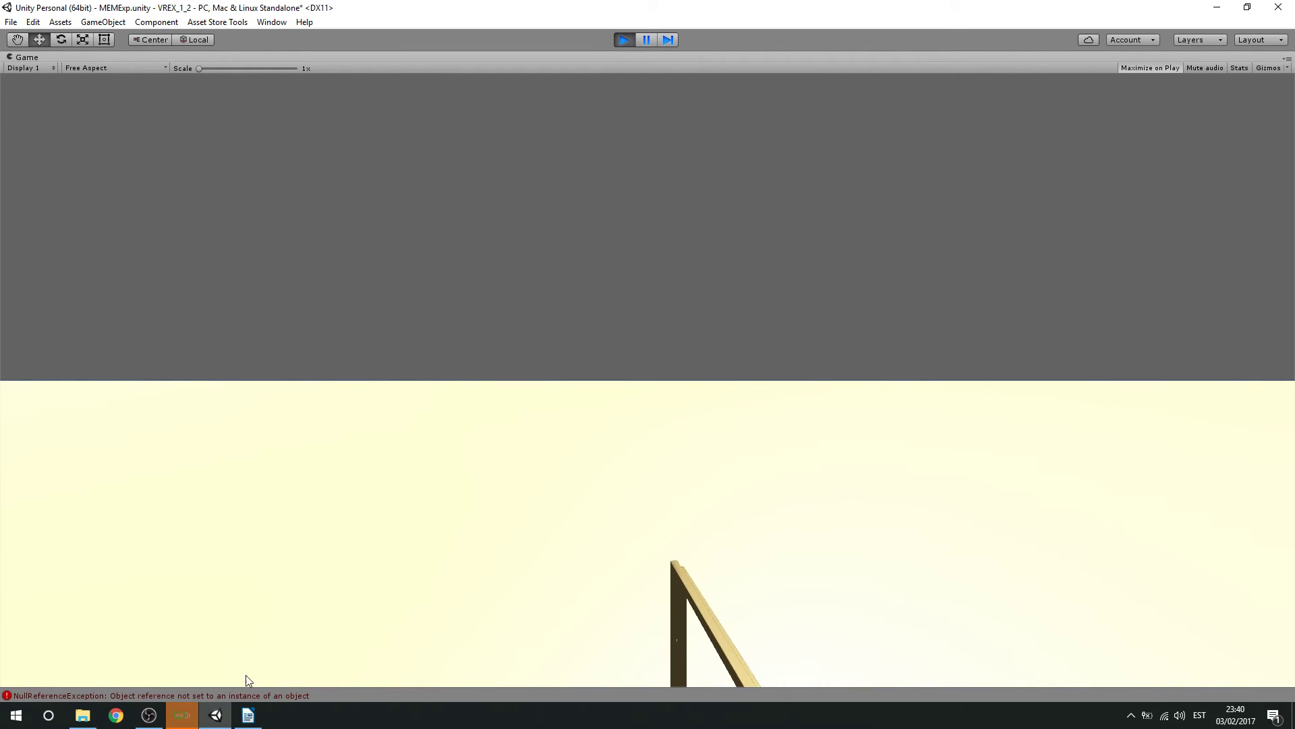